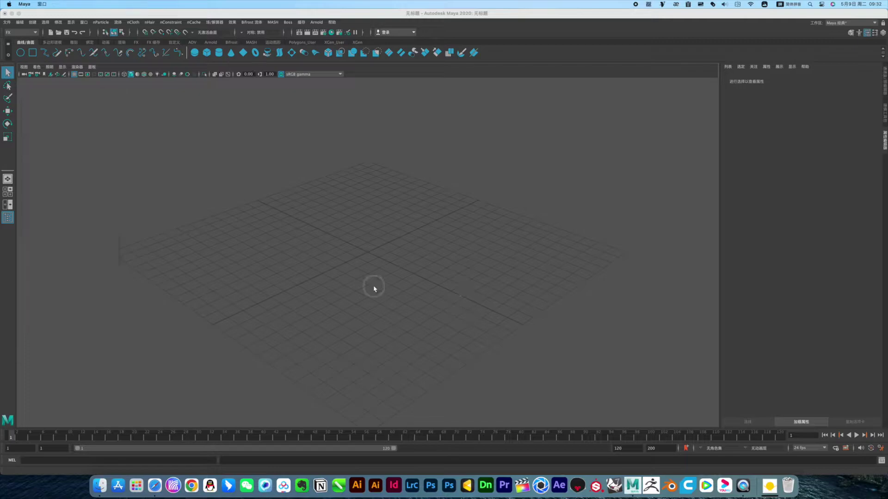
Create nurbsCircle1 at the origin, then switch between Rotate (E) and Move (W) tools
left_click_drag(373, 289, 359, 290, "alt")
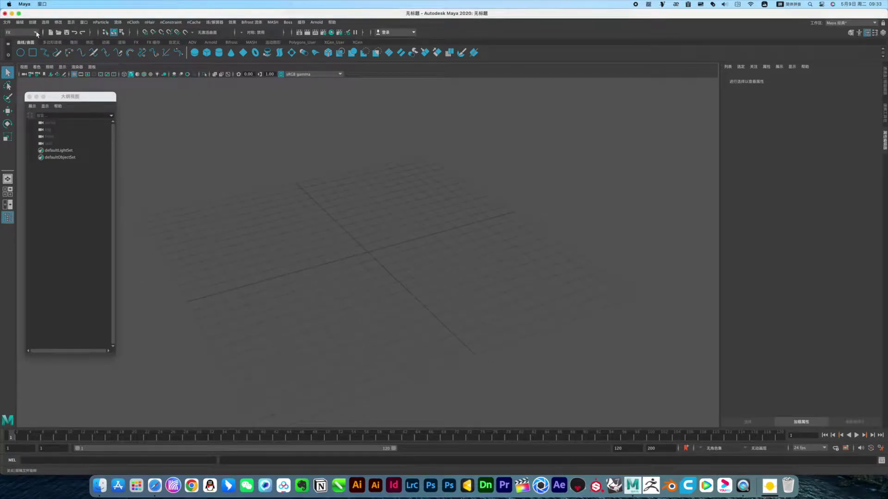
left_click(21, 52)
left_click_drag(385, 265, 405, 267, "alt")
key("ctrl+a")
key("e")
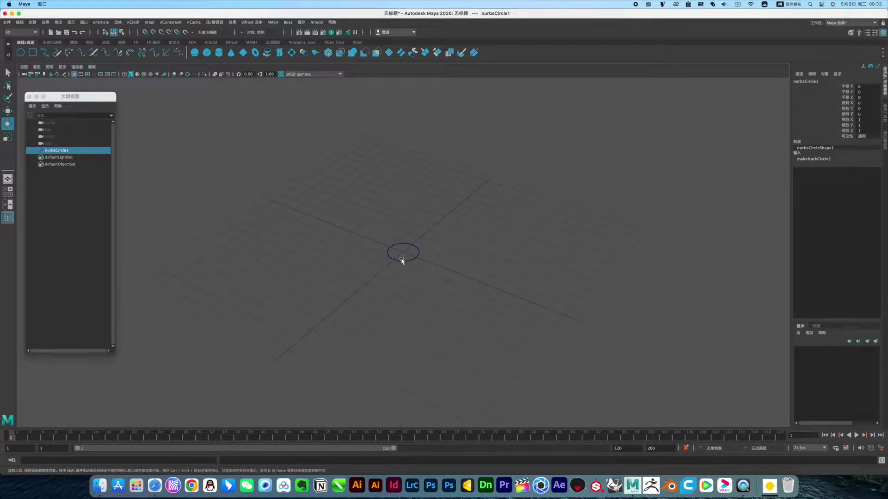
left_click(403, 255)
key("w")
Check the viewport Show options, then select nurbsCircle1 in the viewport
left_click(59, 67)
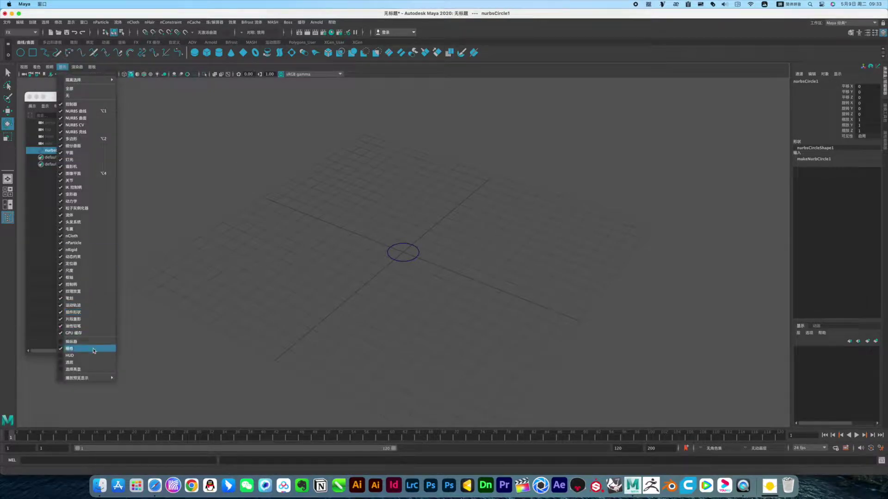
mouse_move(87, 378)
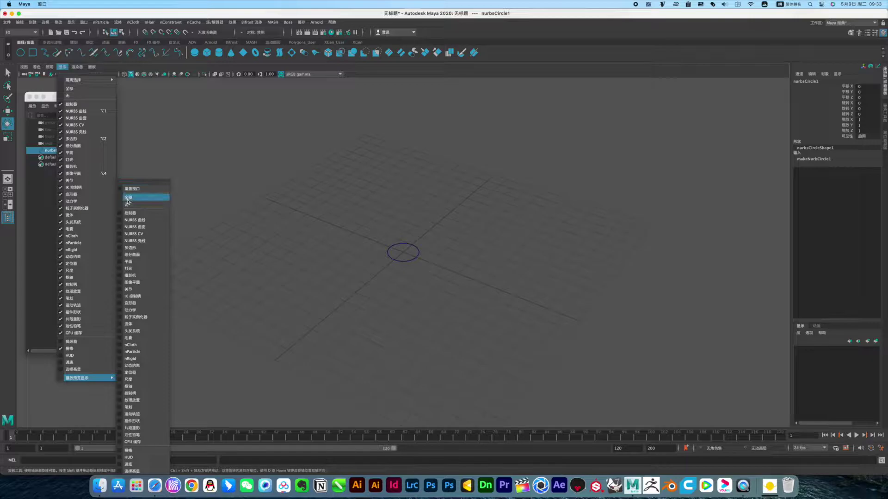
left_click(132, 198)
left_click_drag(362, 214, 452, 298)
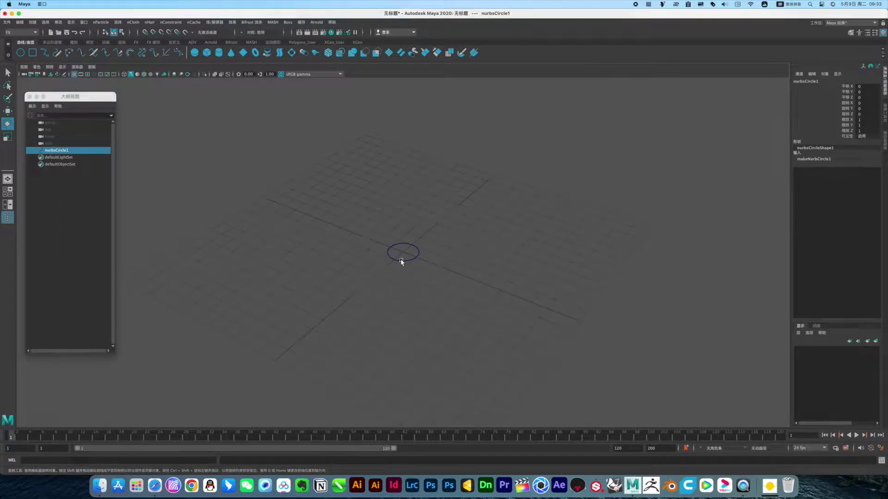
left_click_drag(341, 219, 453, 300)
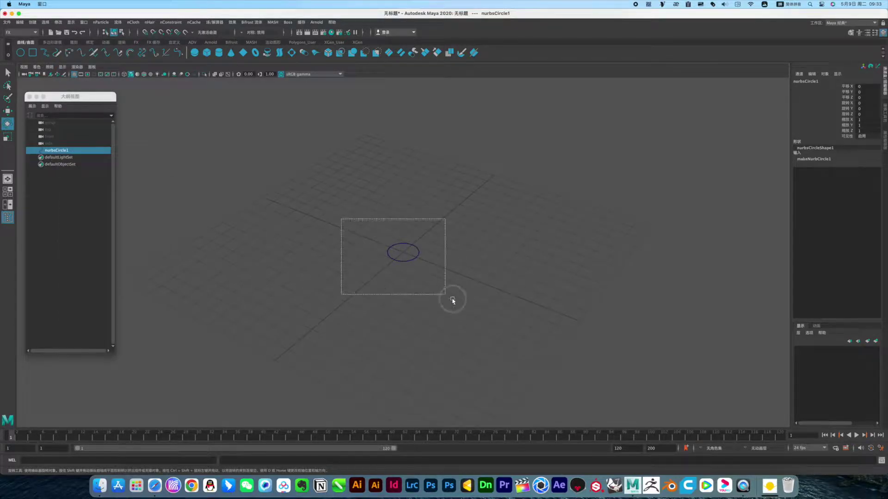
Tear off the Show menu, enable Manipulators, HUD and Selection Highlighting, then deselect
left_click(64, 68)
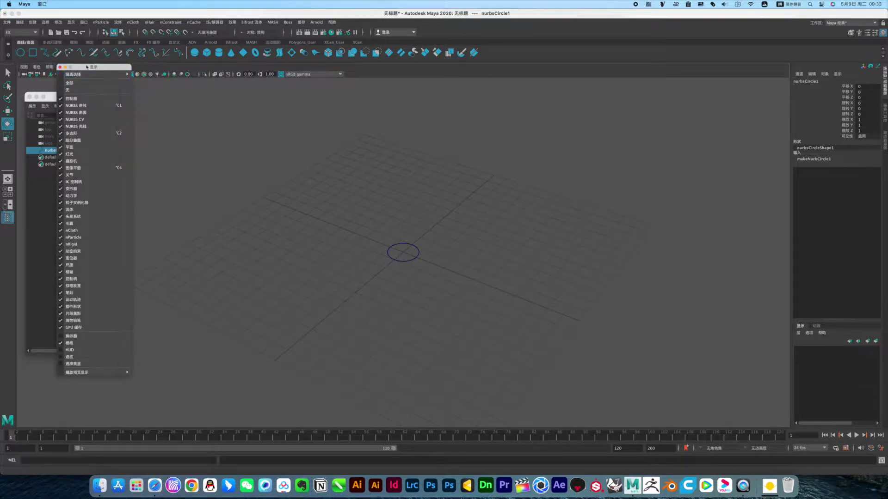
left_click(77, 73)
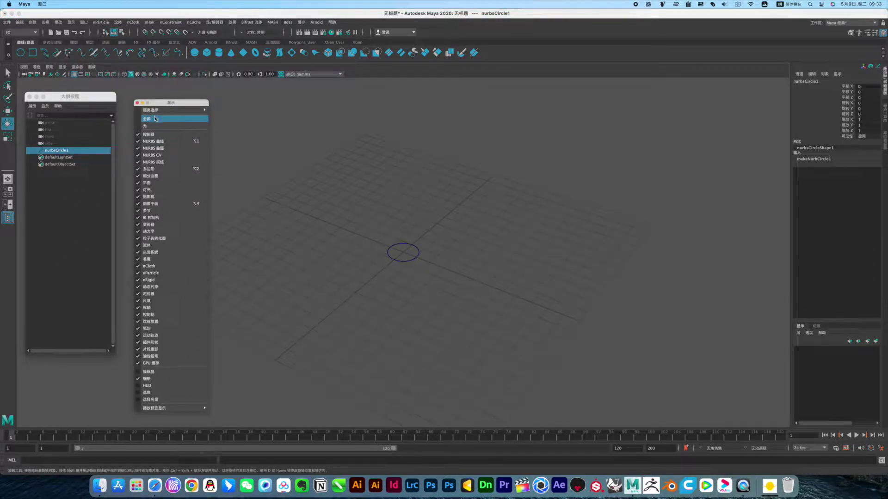
left_click(140, 373)
left_click(143, 393)
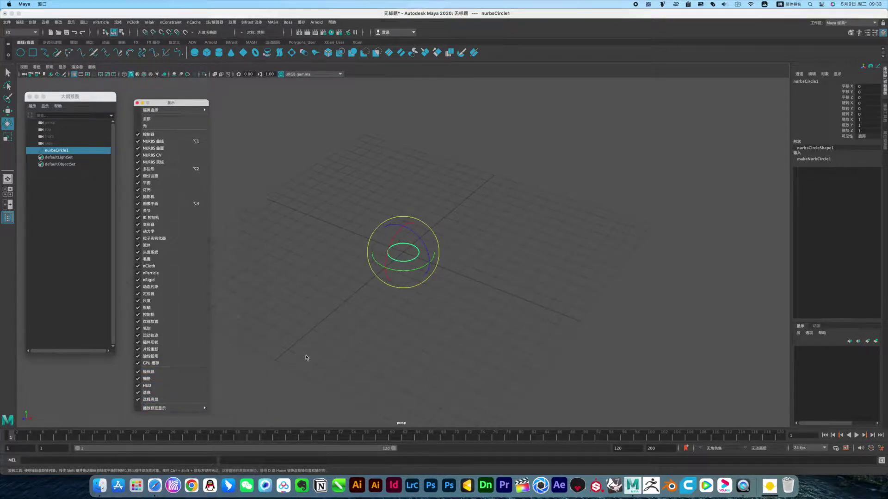
left_click(306, 358)
Rotate nurbsCircle1 upright with Rotate X set to 90
left_click(138, 103)
left_click_drag(387, 231, 431, 266)
mouse_move(389, 229)
left_mouse_down()
mouse_move(396, 248)
mouse_move(443, 265)
left_mouse_up()
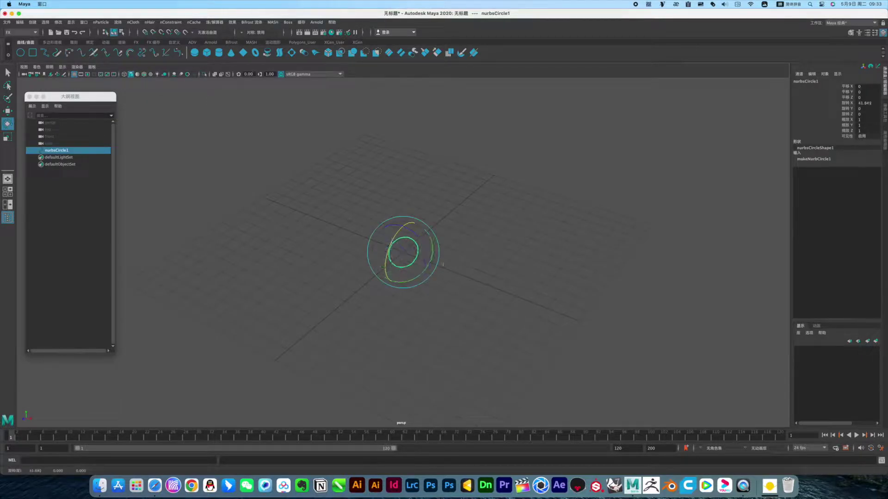
double_click(872, 102)
type("90")
key("Return")
Scale the circle uniformly up to 12.613
scroll(417, 258, "down", 3)
left_click_drag(393, 261, 425, 251, "alt")
key("r")
mouse_move(420, 250)
middle_mouse_down()
mouse_move(585, 246)
mouse_move(590, 272)
middle_mouse_up()
mouse_move(591, 272)
left_mouse_down("alt")
mouse_move(532, 263)
mouse_move(532, 222)
mouse_move(445, 222)
left_mouse_up("alt")
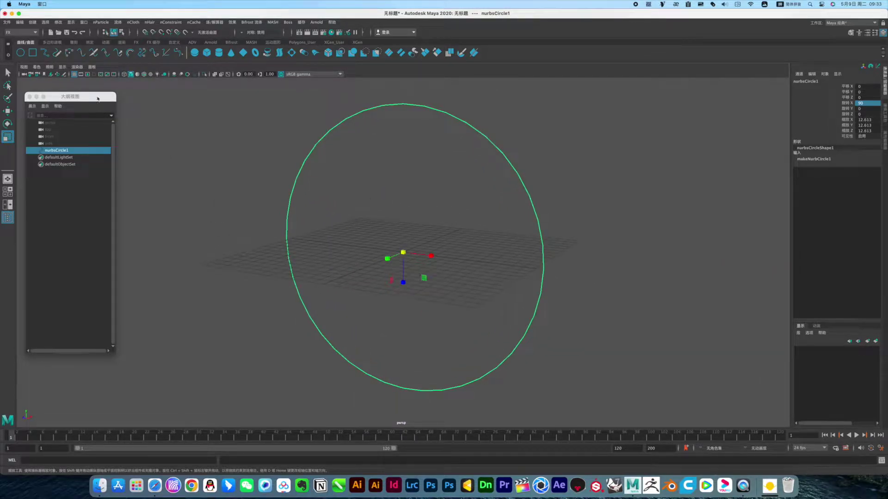
Hide the viewport grid and orbit to face the circle
left_click(74, 74)
left_click_drag(307, 230, 338, 234, "alt")
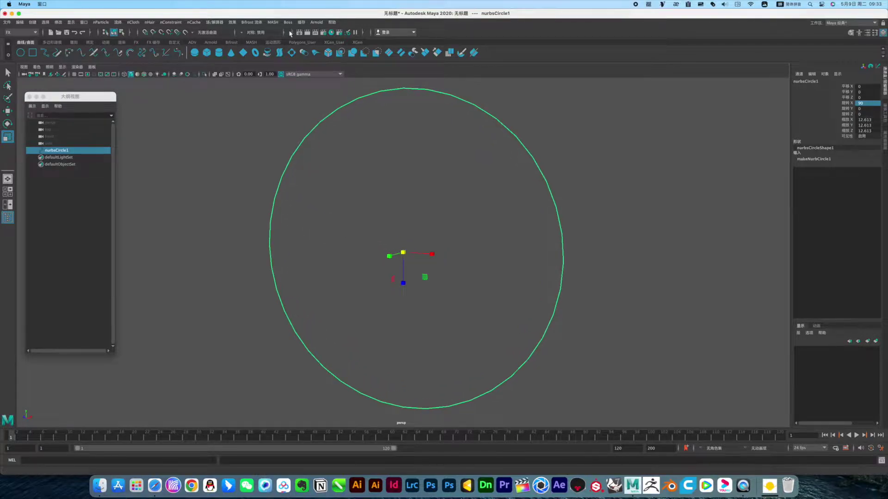
left_click(216, 23)
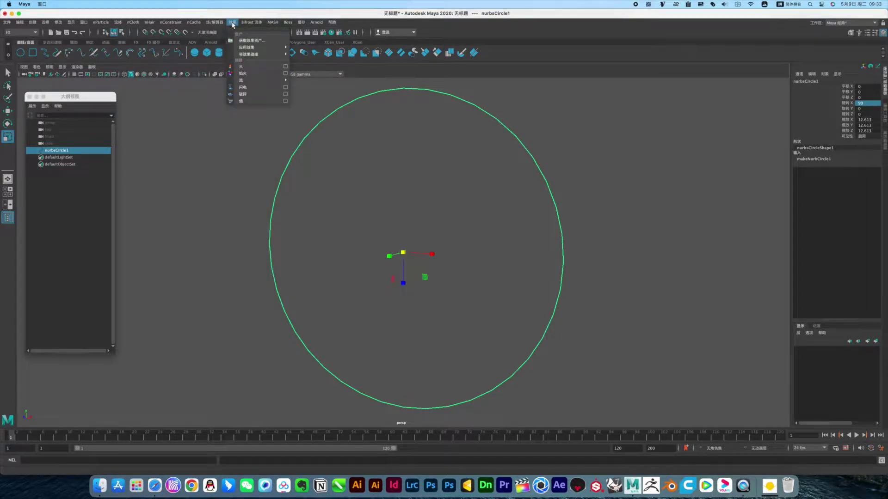
mouse_move(257, 79)
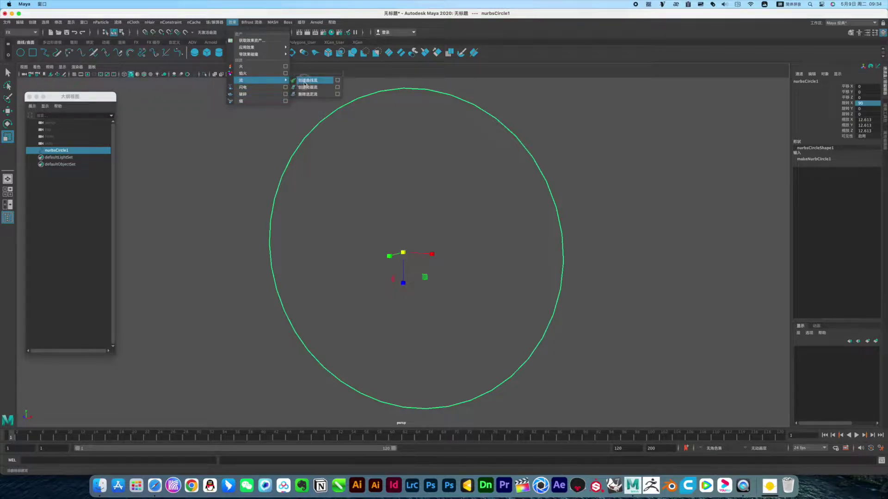
Create a flow along the circle, preview it, and set the end frame to 300
left_click(304, 82)
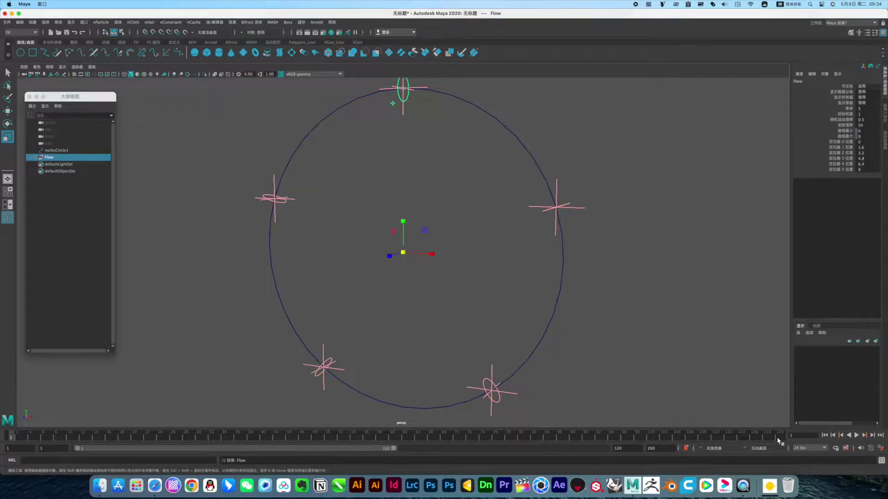
left_click(856, 435)
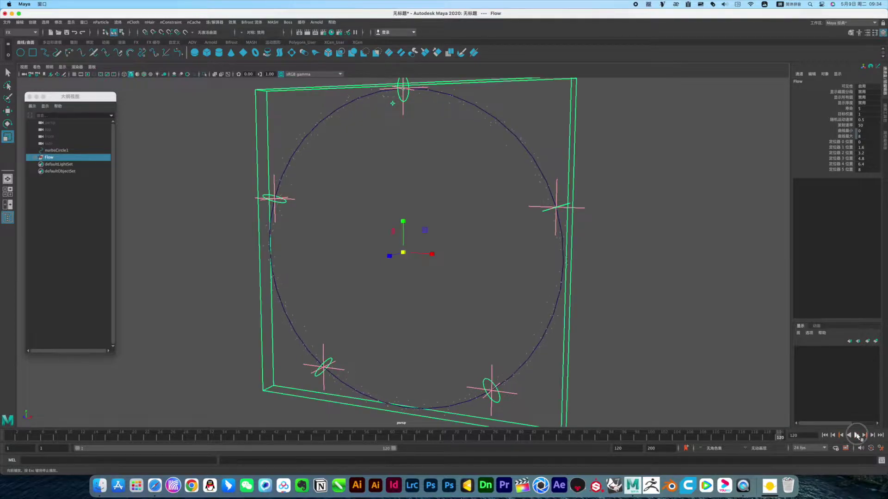
left_click(856, 435)
left_click_drag(628, 449, 590, 442)
type("300")
key("Return")
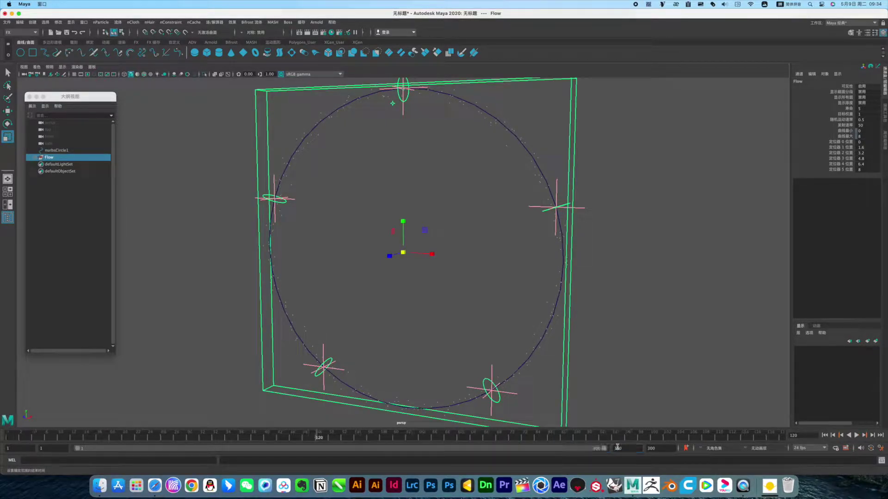
Replay the flow from frame 1 to 228, inspect nurbsCircle1's attributes, then deselect
left_click(825, 435)
left_click(857, 435)
left_click(857, 435)
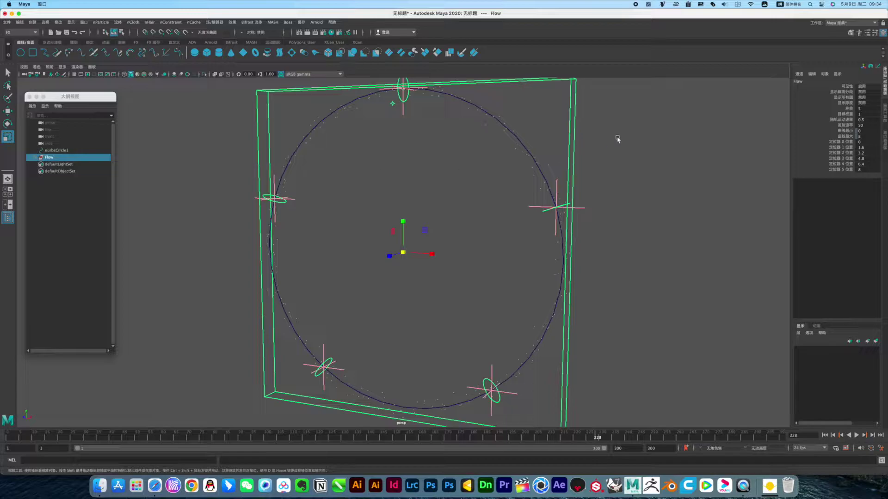
left_click(585, 143)
left_click_drag(591, 130, 512, 160)
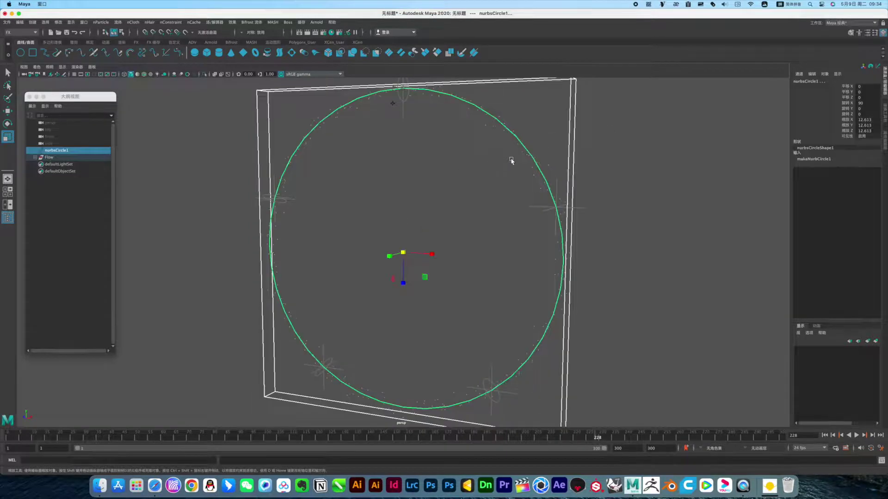
key("ctrl+a")
left_click(610, 232)
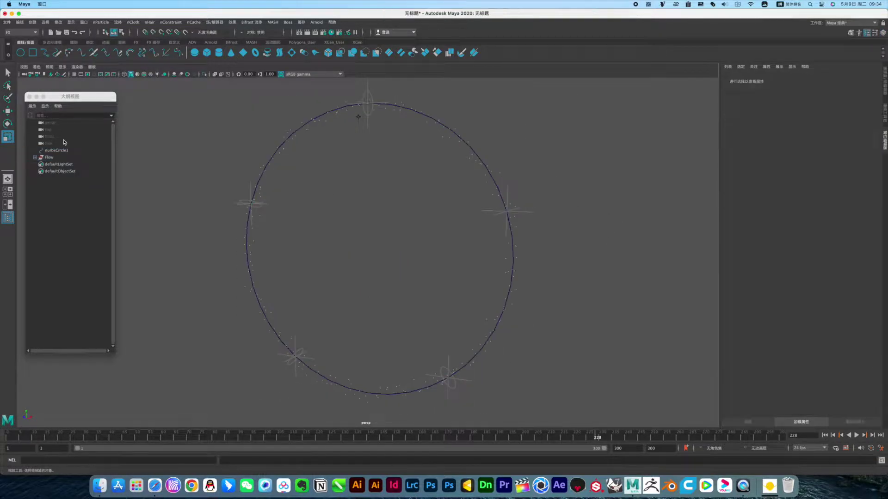
Expand the Flow group and confirm Flow_emitter's emitter type stays Omni
left_click(36, 158)
left_click(54, 164)
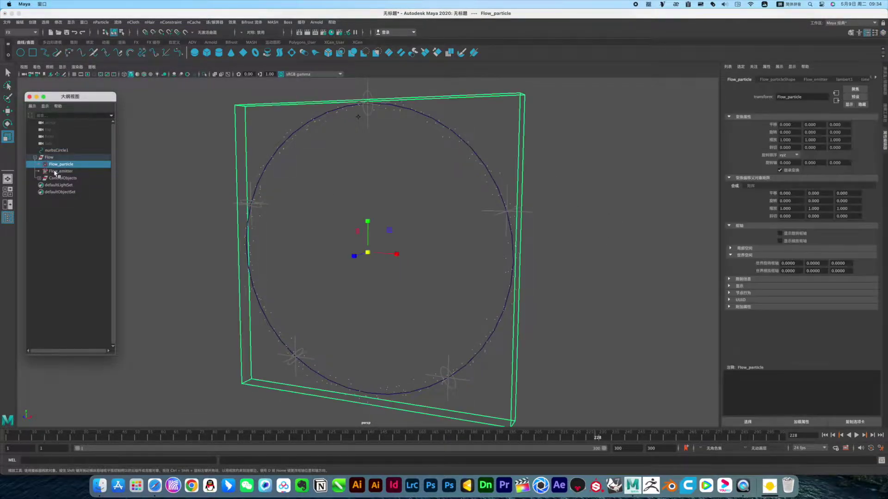
left_click(56, 172)
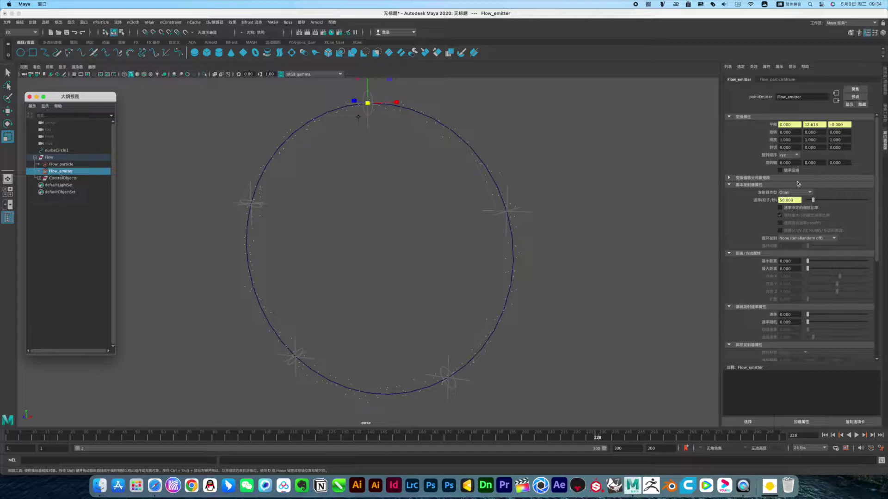
left_click(808, 194)
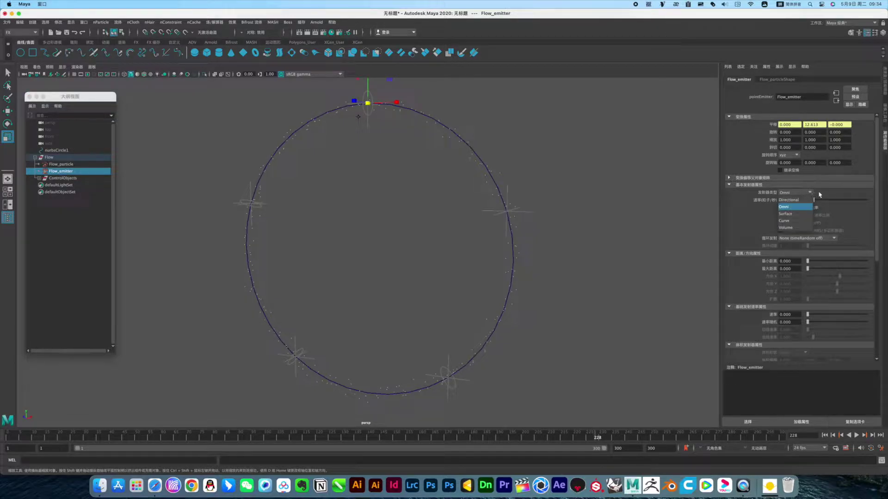
left_click(825, 195)
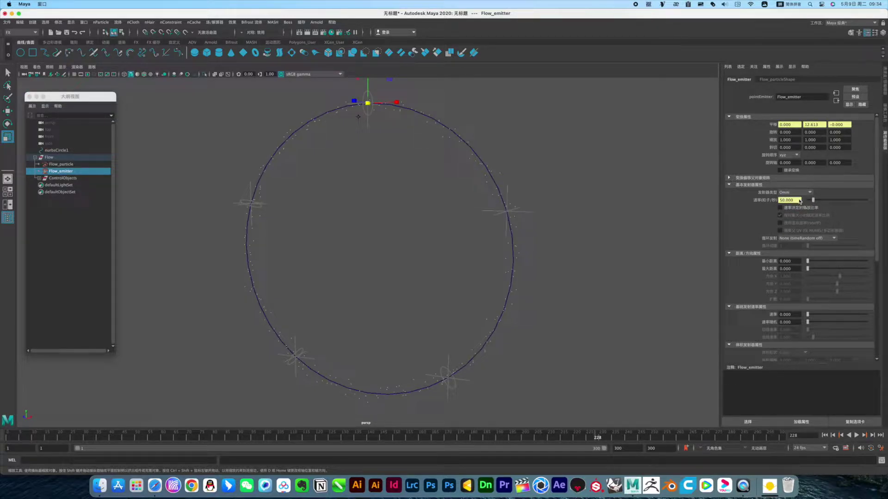
Select Flow_particle and show its Flow_particleShape attributes
left_click(61, 171)
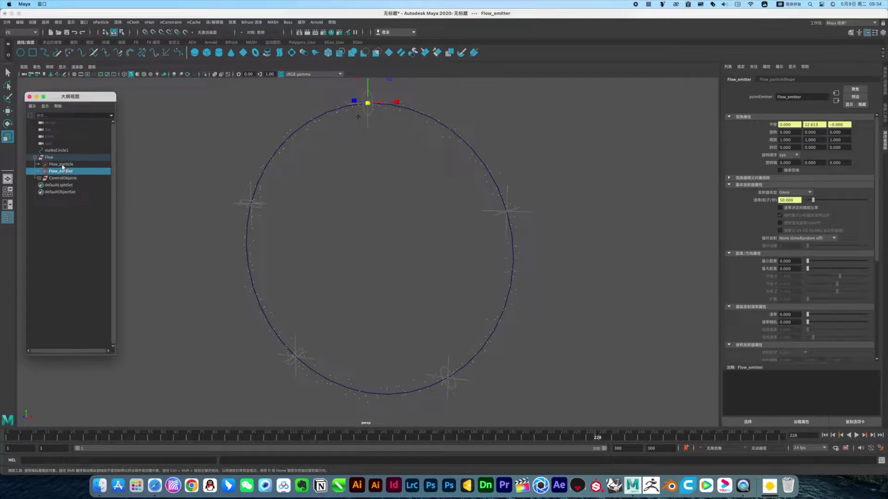
left_click(62, 164)
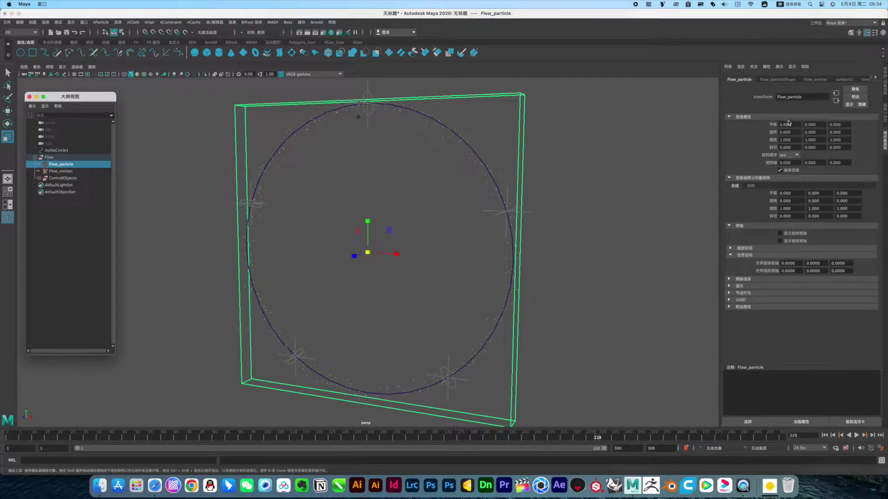
left_click(775, 80)
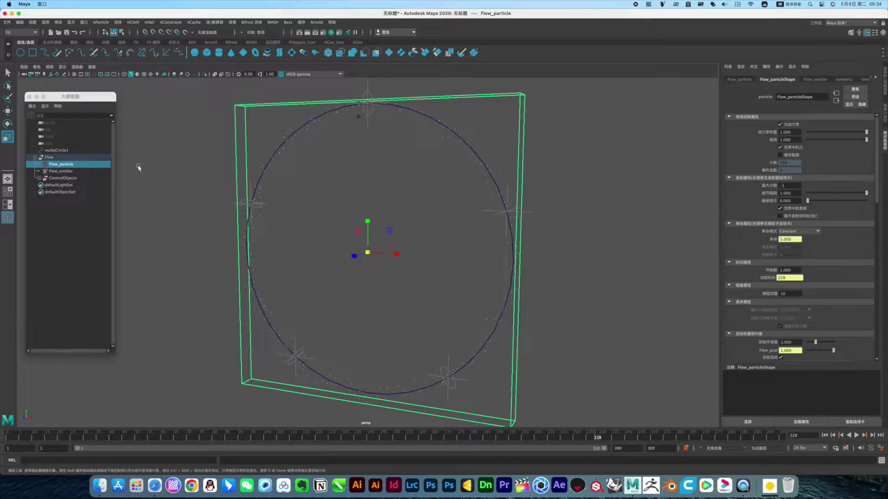
key("ctrl+a")
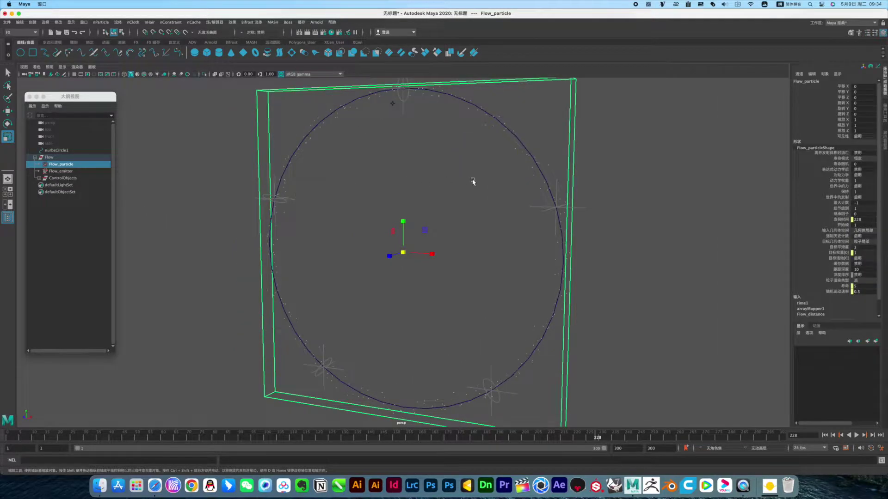
Set the Flow node's random motion to 0.5 and emission rate to 100
left_click(63, 172)
left_click(55, 157)
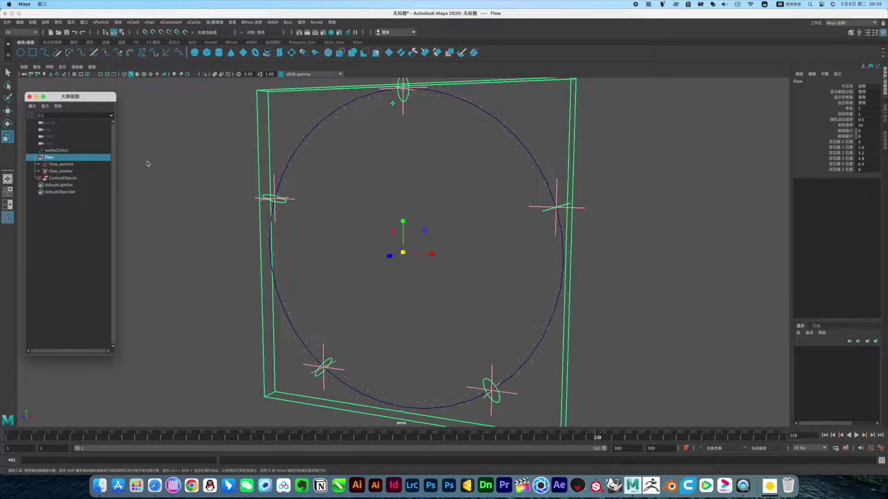
double_click(871, 121)
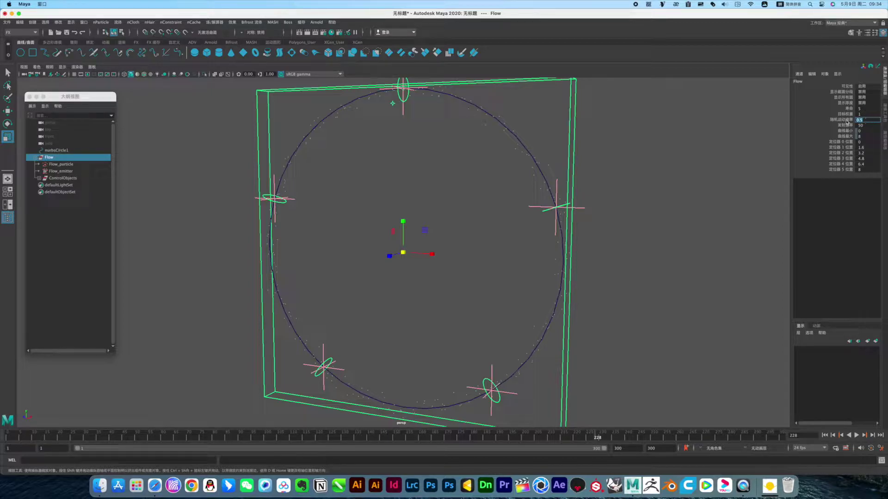
double_click(865, 126)
key("Return")
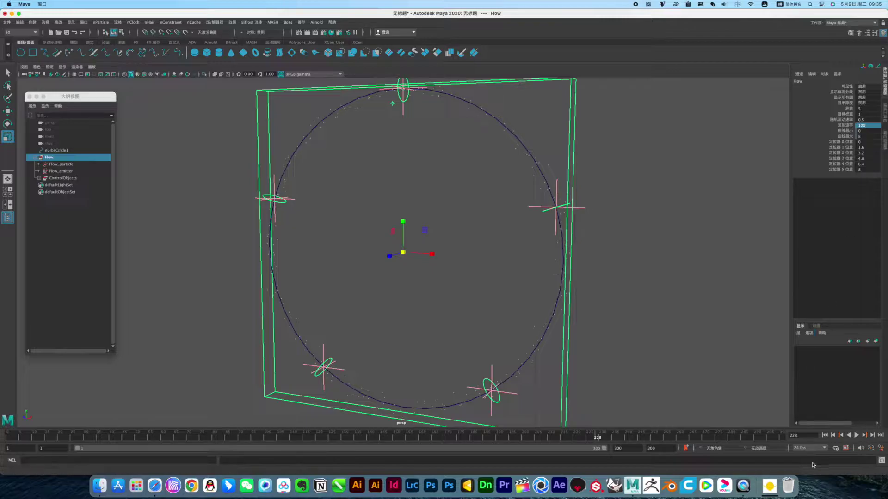
Replay the flow with the new rate, stop it, and select Flow_emitter
left_click(825, 435)
left_click(857, 435)
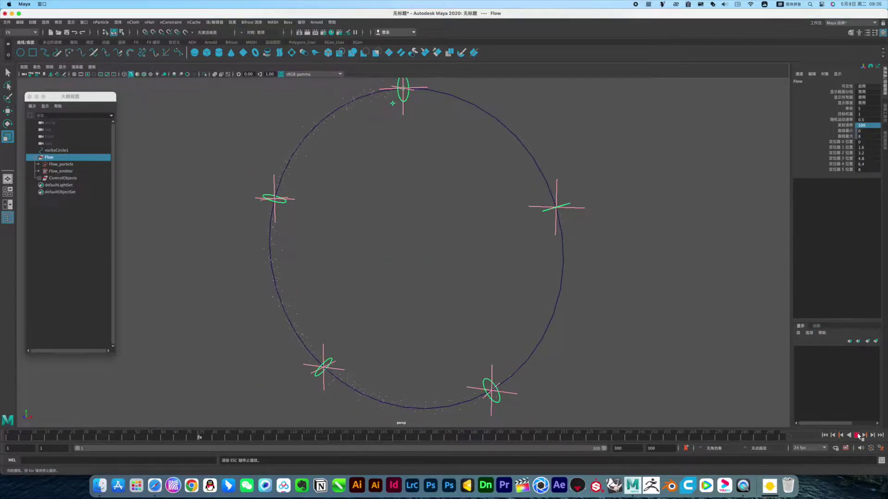
left_click(857, 435)
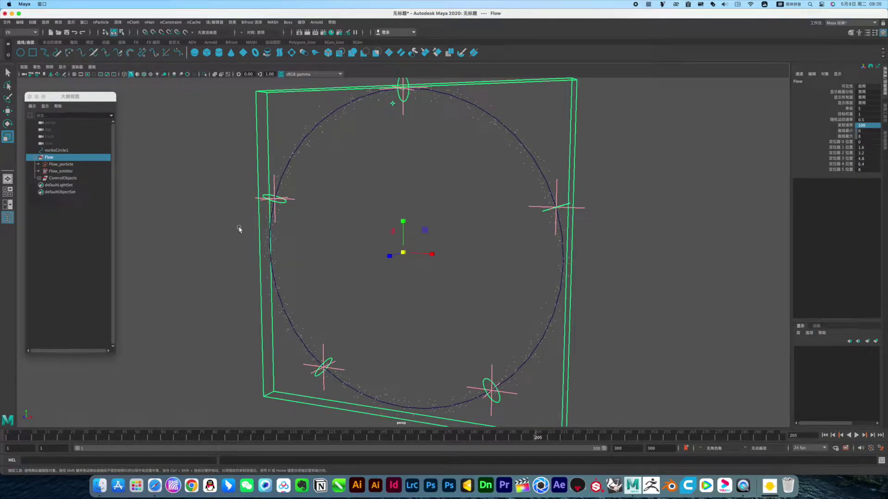
left_click(61, 172)
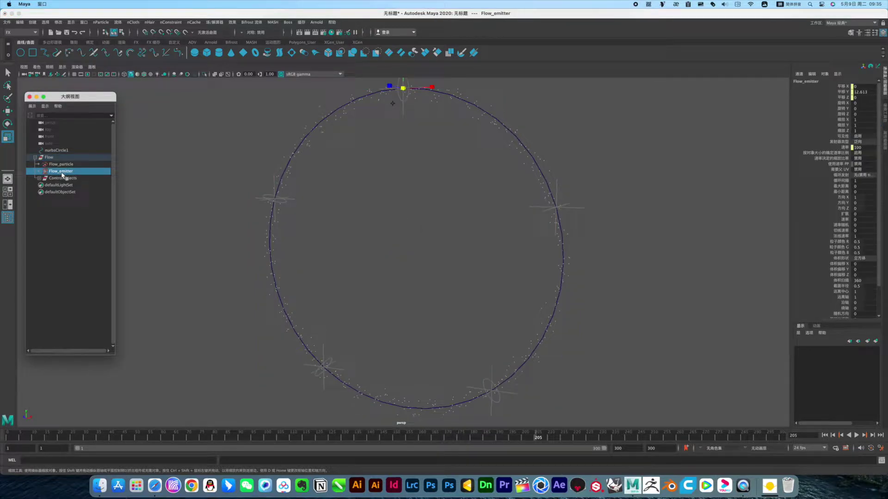
Review Flow_emitter's attributes keeping Emitter Type Omni, then select Flow_particle
key("ctrl+a")
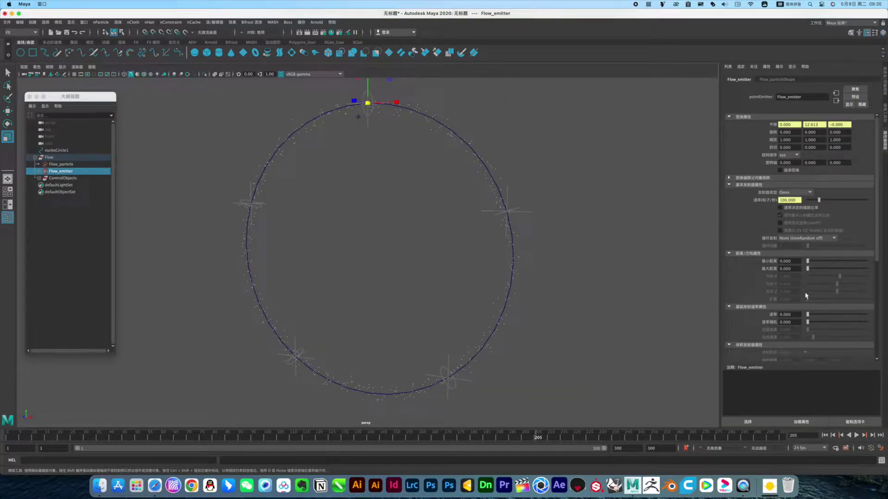
scroll(806, 296, "down", 5)
scroll(792, 293, "up", 4)
scroll(804, 250, "up", 1)
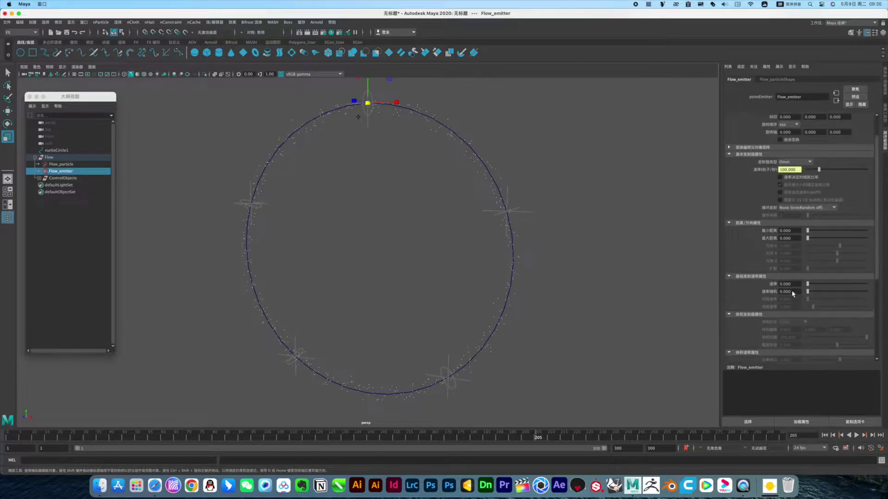
left_click(798, 172)
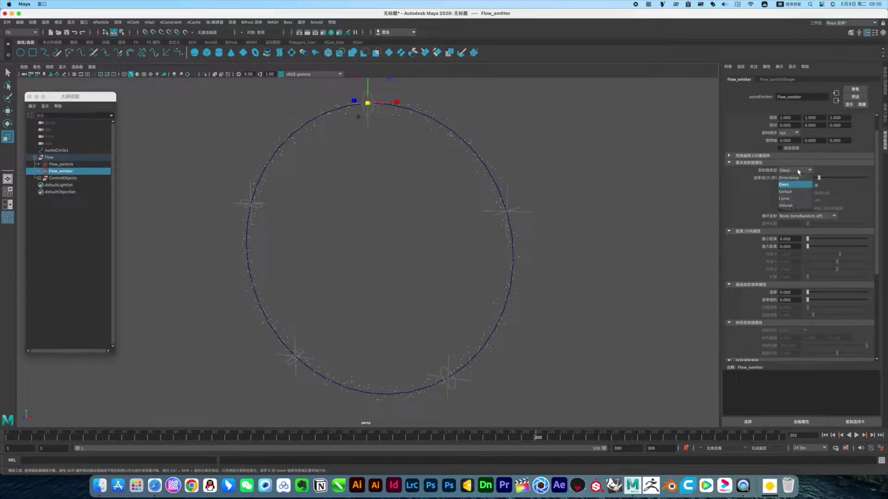
left_click(808, 184)
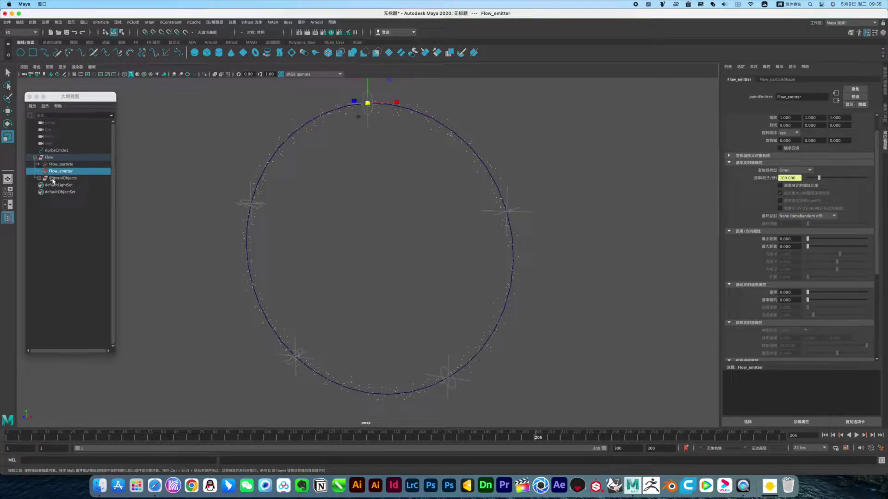
left_click(70, 166)
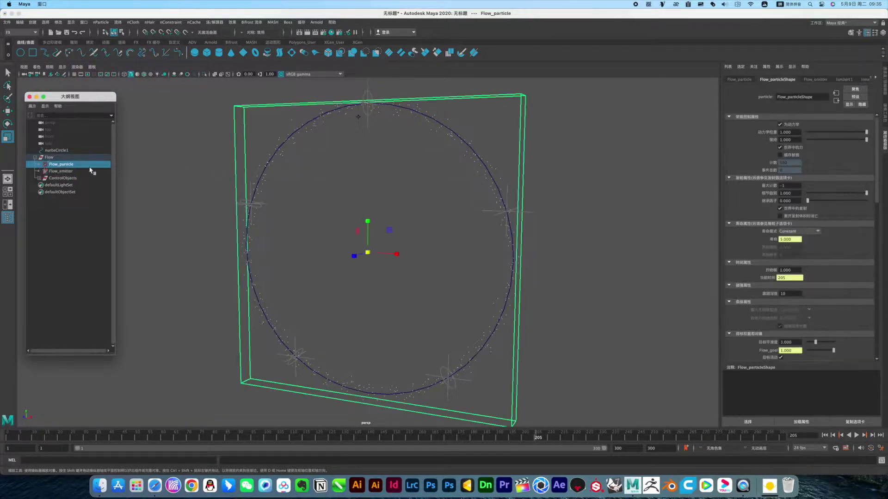
Try a Random range lifespan mode on Flow_particle and replay from frame 1
left_click(805, 235)
left_click(786, 246)
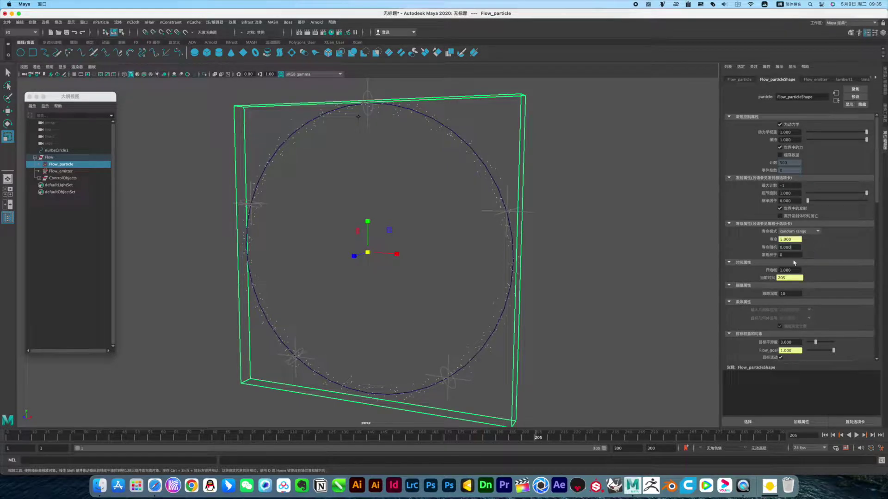
key("Return")
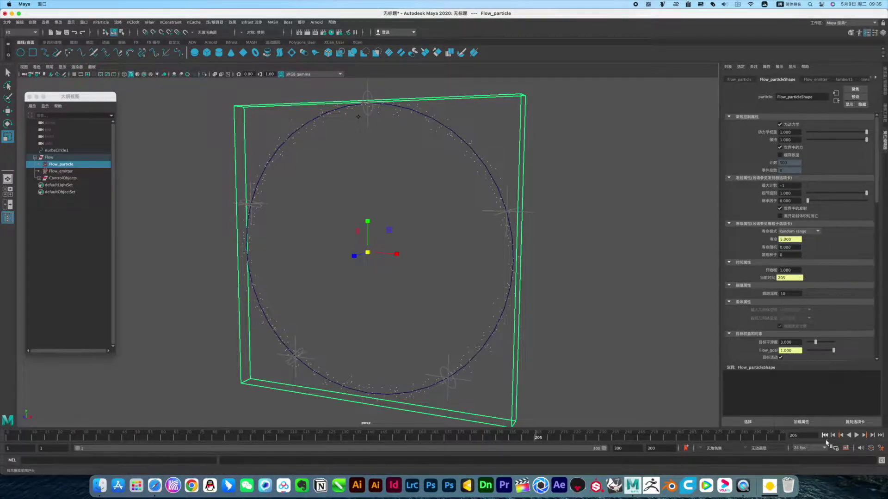
left_click(824, 435)
left_click(857, 435)
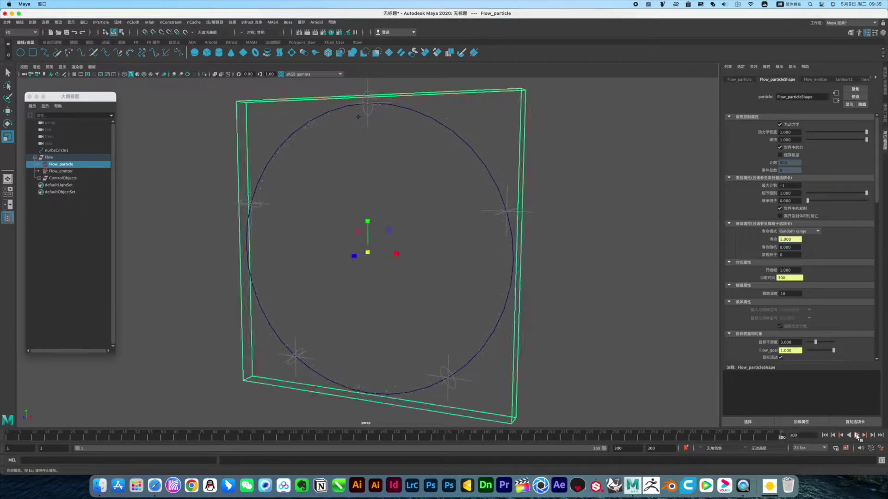
Switch the lifespan mode to Live forever and stop playback
left_click(814, 231)
left_click(795, 238)
key("Escape")
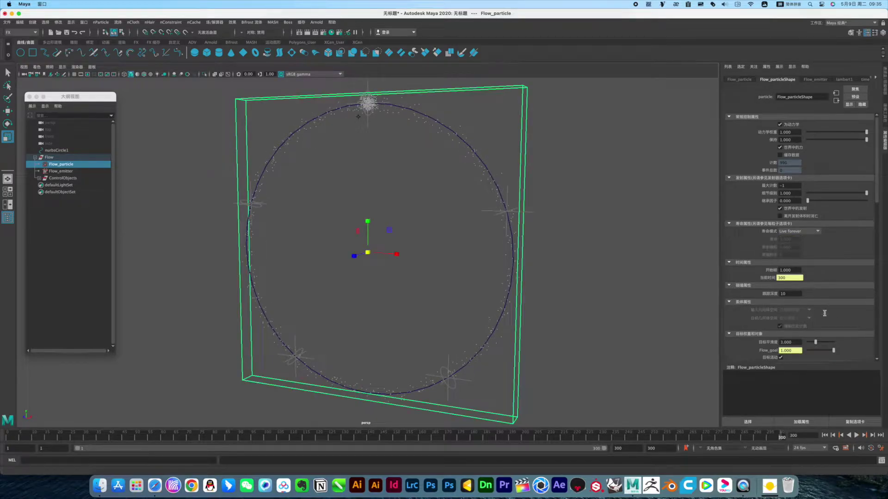
Set Flow_particle's render type to Streak with its streak attributes added, then replay the flow
scroll(826, 299, "down", 1)
scroll(830, 302, "down", 2)
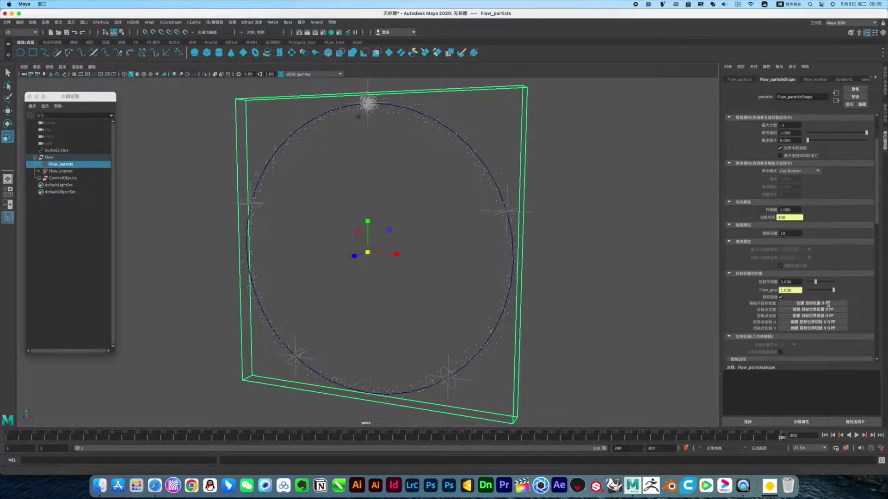
scroll(837, 305, "down", 2)
scroll(840, 307, "down", 1)
scroll(840, 307, "down", 1)
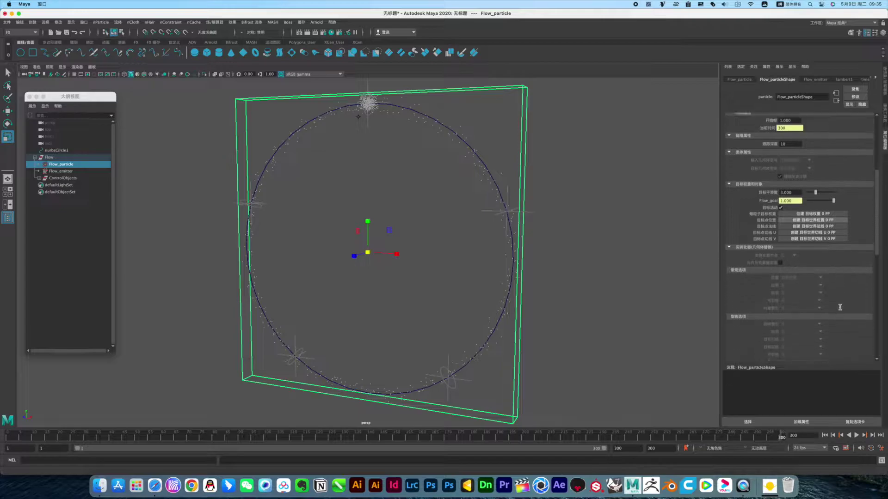
scroll(840, 307, "down", 2)
scroll(839, 307, "down", 5)
scroll(839, 307, "down", 5)
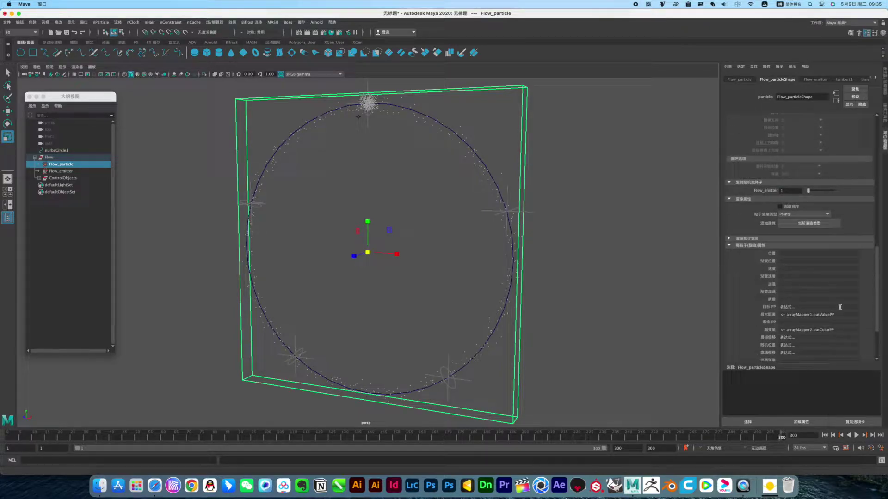
left_click(804, 214)
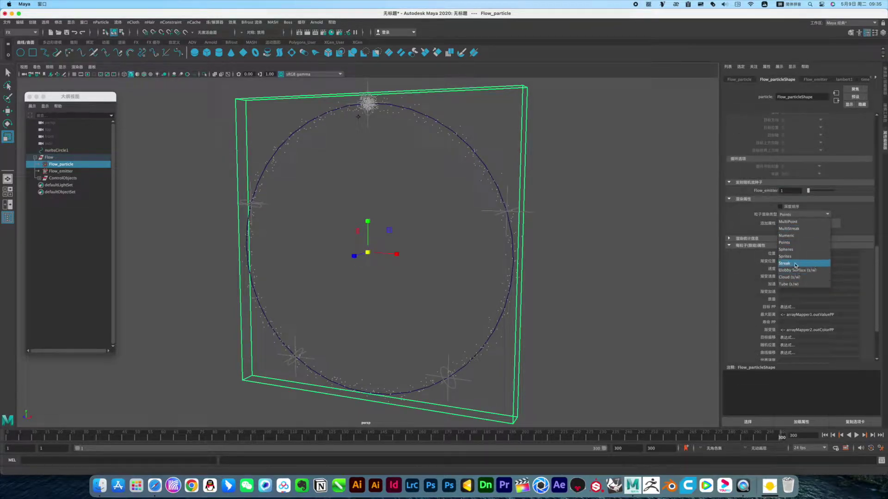
left_click(796, 266)
left_click(821, 223)
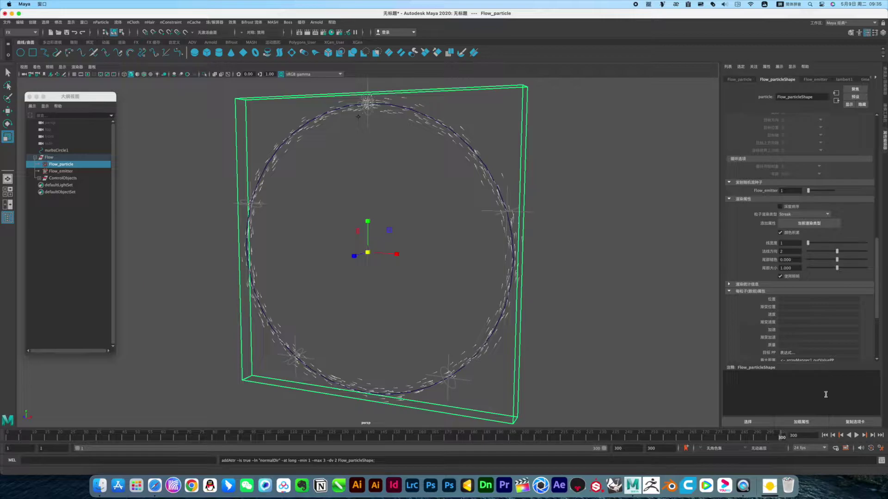
left_click(856, 436)
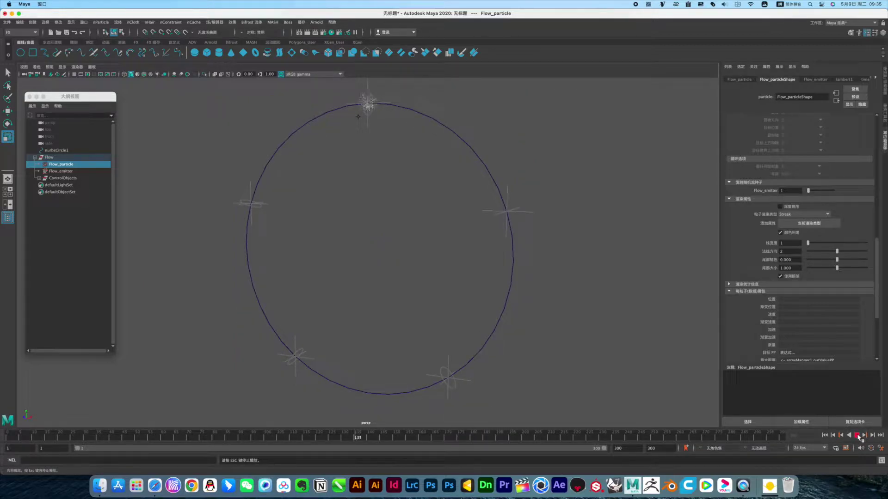
Switch Flow_particle's lifespan mode to Random range (lifespan 5) and replay from frame 1
left_click(856, 435)
left_click(857, 435)
scroll(857, 232, "up", 3)
scroll(857, 234, "up", 2)
scroll(857, 234, "up", 3)
scroll(857, 234, "up", 3)
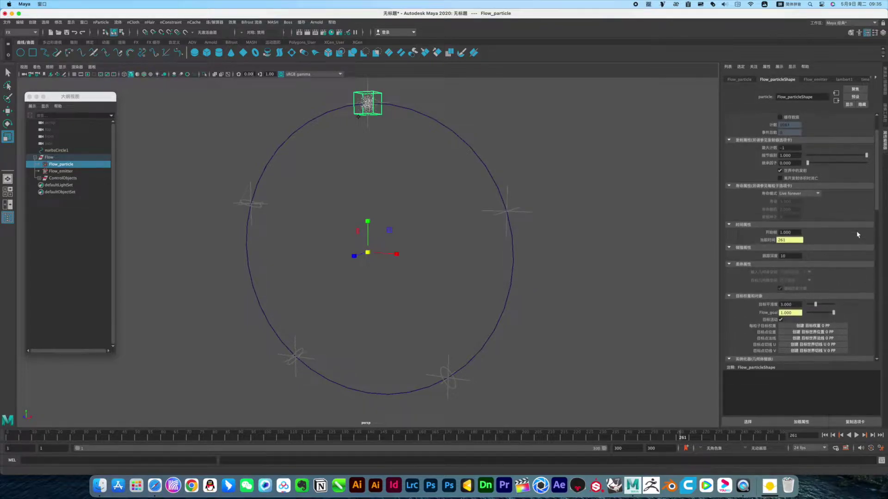
left_click(804, 193)
left_click(803, 213)
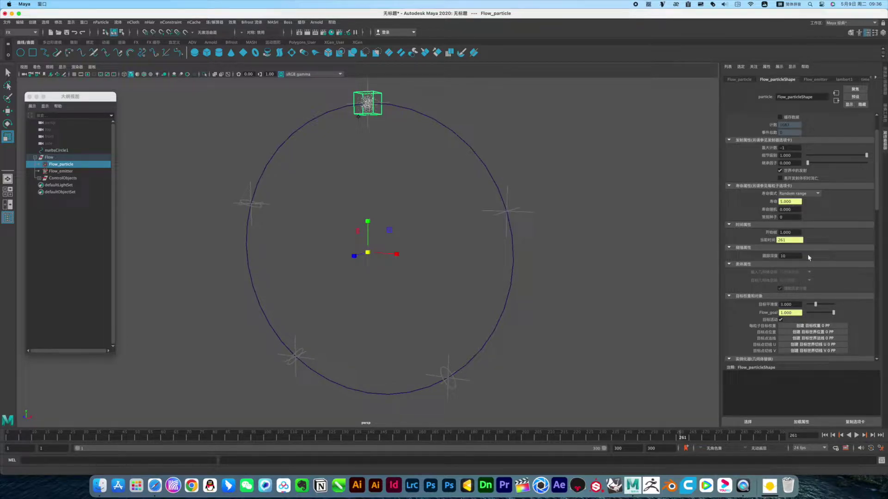
left_click(824, 435)
left_click(856, 435)
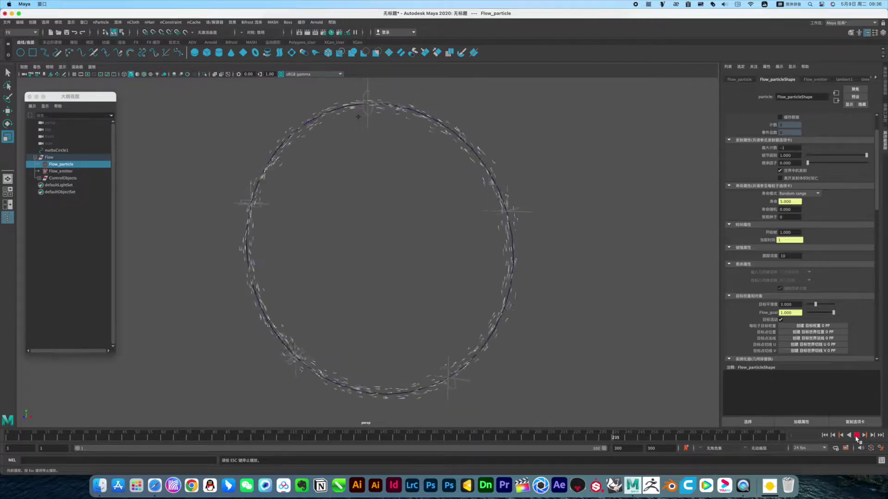
left_click(856, 436)
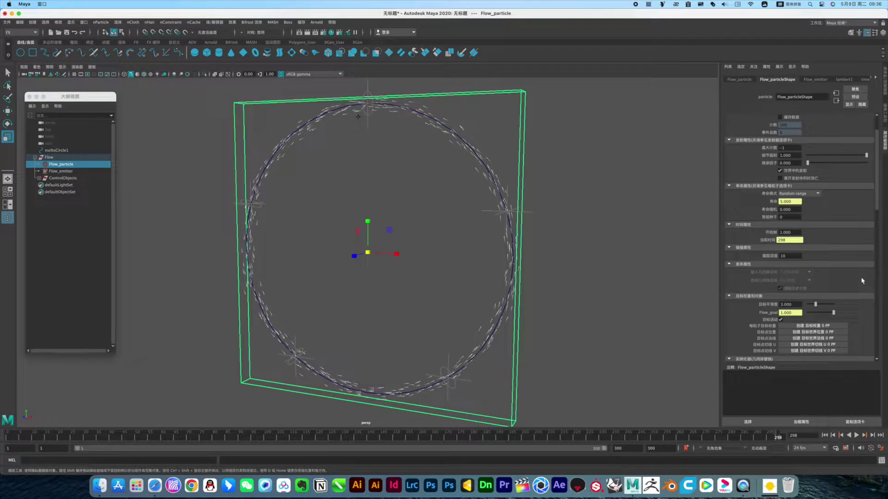
Cycle the viewport background to solid black with Alt+B and orbit toward the particle ring
key("alt")
key("alt+b")
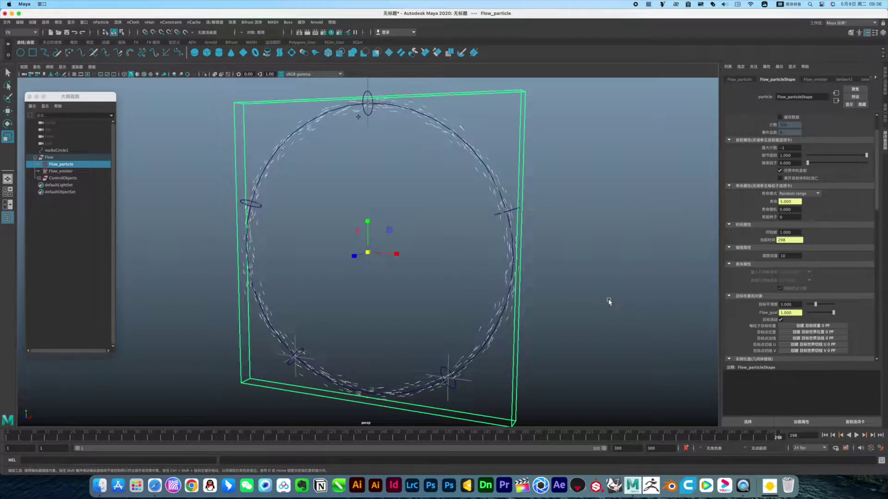
key("alt+b")
mouse_move(609, 302)
left_mouse_down("alt")
mouse_move(569, 302)
mouse_move(604, 302)
mouse_move(581, 305)
left_mouse_up("alt")
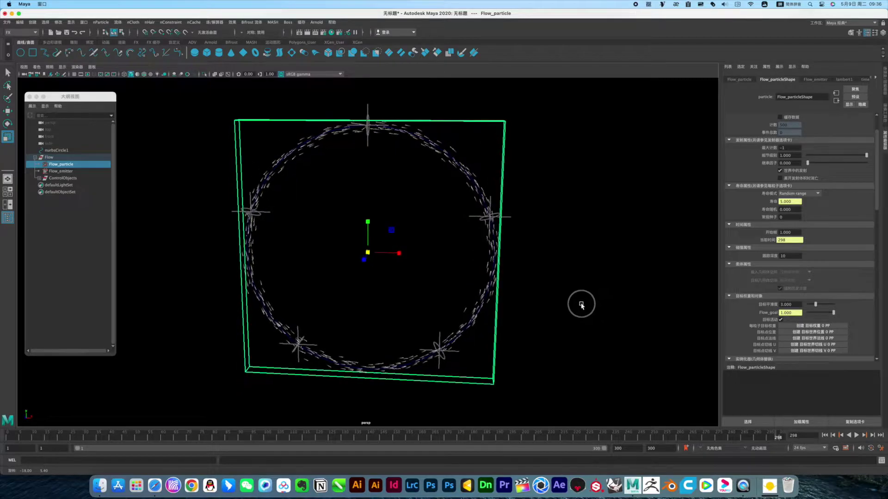
scroll(830, 314, "down", 5)
scroll(820, 311, "down", 2)
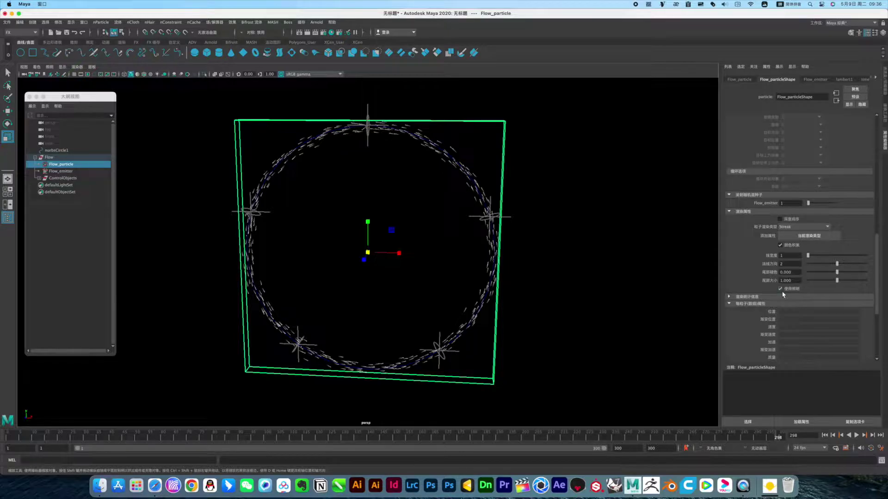
Add a per-object Color attribute to Flow_particle
scroll(783, 294, "up", 2)
scroll(782, 294, "down", 1)
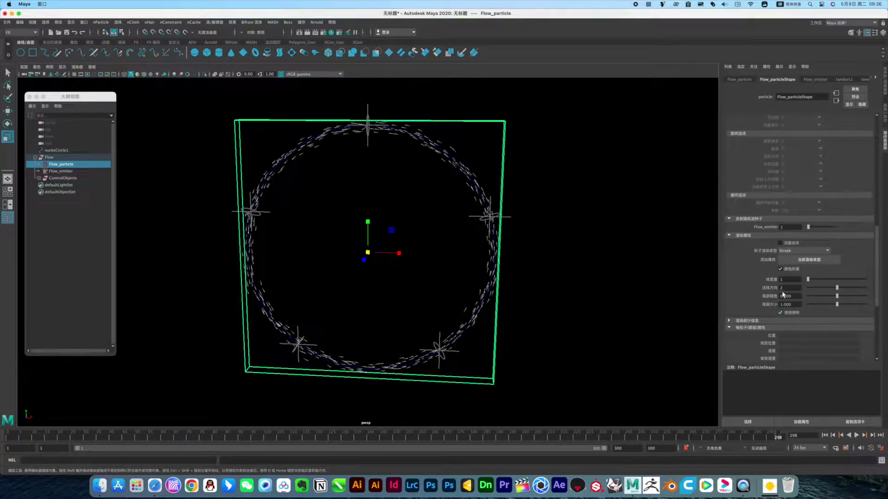
scroll(783, 294, "down", 5)
scroll(783, 294, "down", 5)
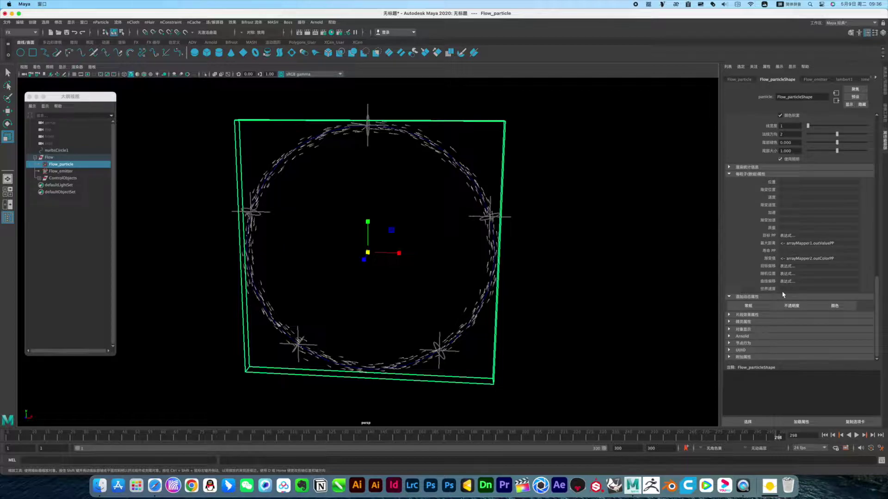
left_click(834, 307)
left_click(310, 180)
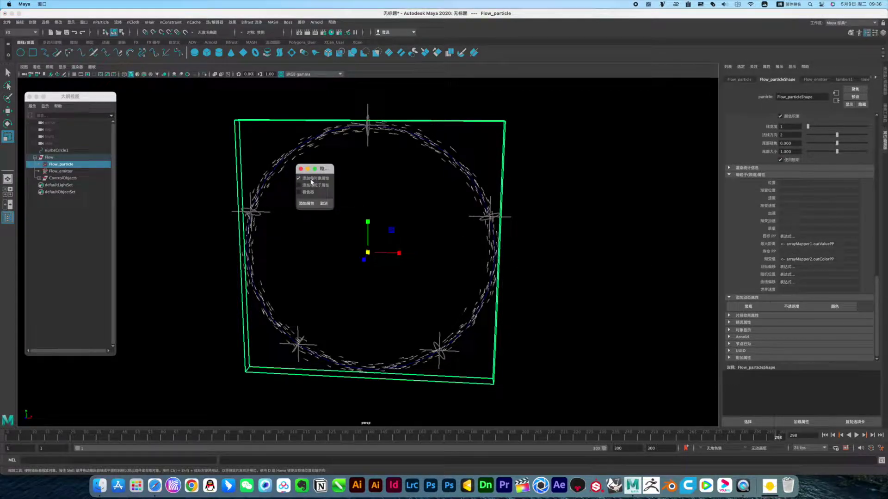
left_click(308, 204)
Set Flow_particle's colour to red 5, green 2, blue 0
scroll(765, 232, "up", 2)
scroll(766, 231, "up", 3)
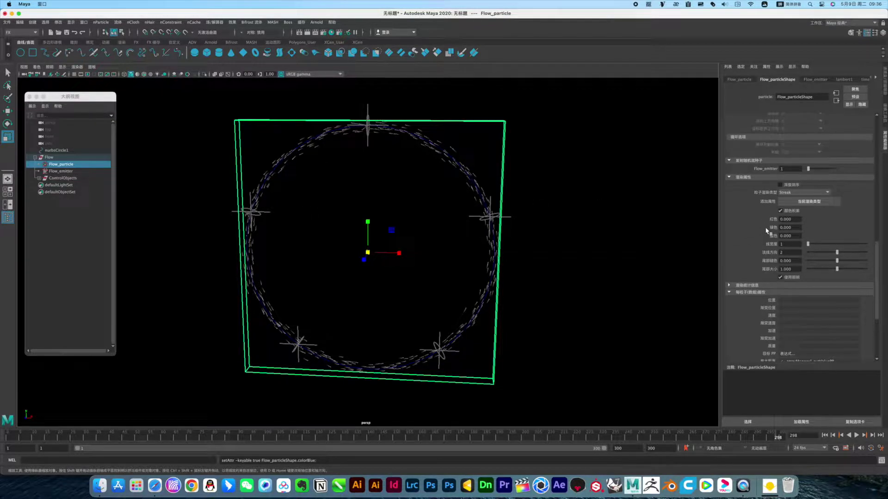
left_click(793, 220)
type("5")
left_click(792, 226)
type("2")
left_click(794, 237)
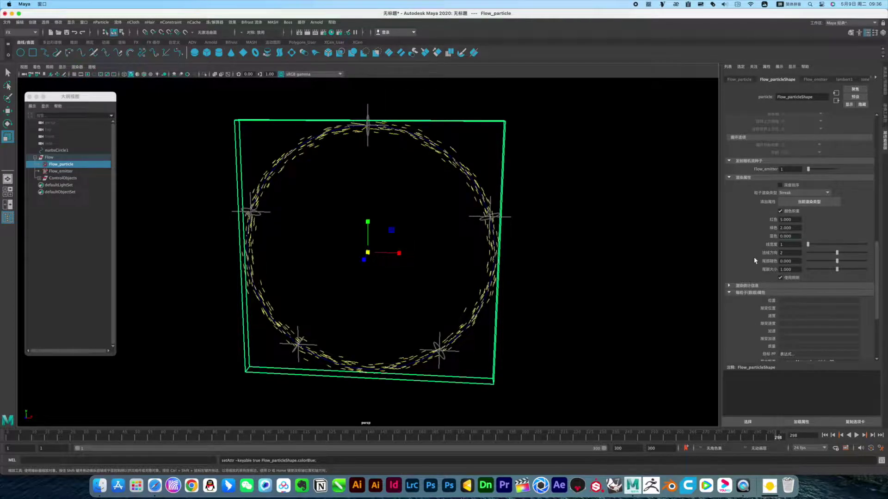
Enable Depth Sort on Flow_particle and select Flow_emitter
scroll(755, 260, "down", 2)
scroll(789, 183, "up", 3)
left_click(786, 199)
scroll(748, 262, "down", 5)
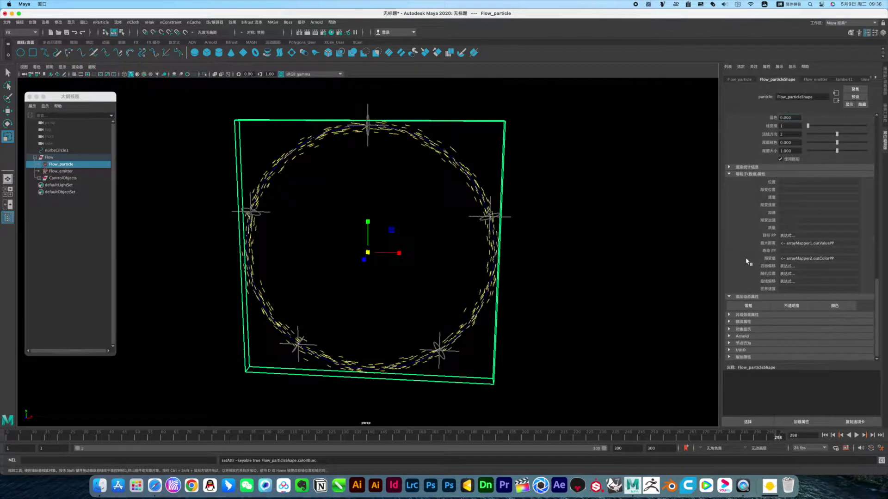
scroll(730, 284, "up", 4)
scroll(740, 280, "up", 4)
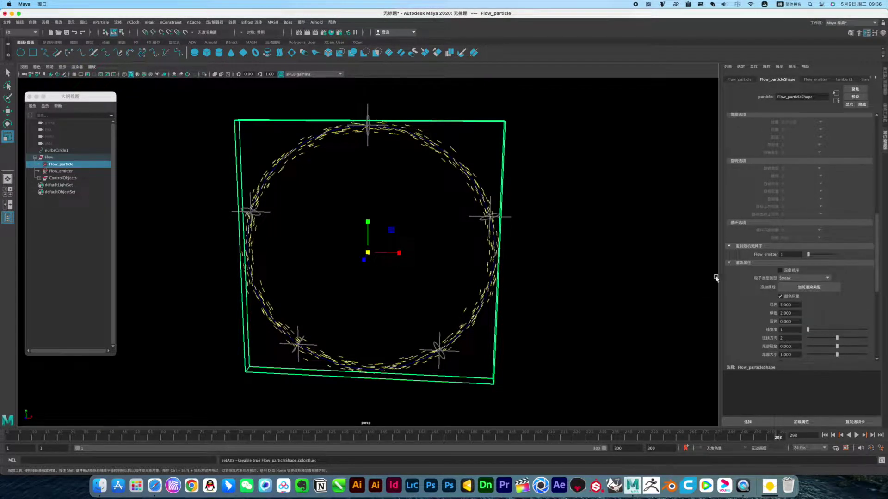
left_click(58, 171)
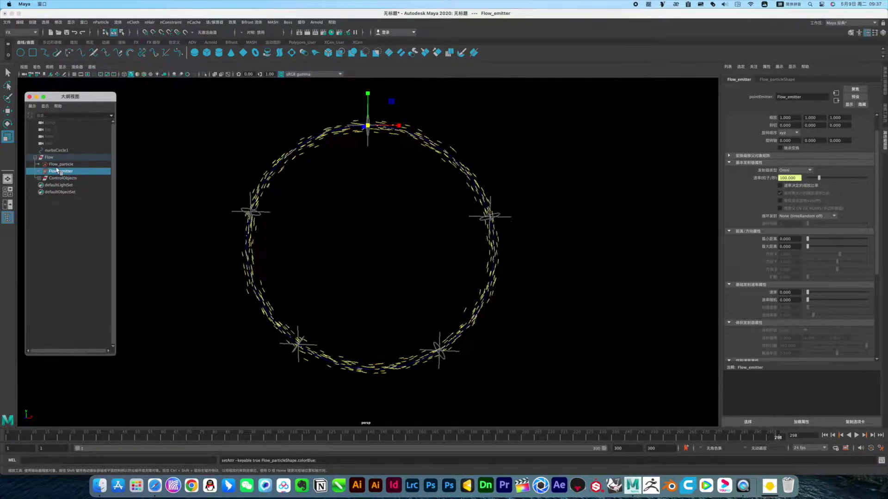
Set the Flow emitters' rate to 1000 and replay to see the denser ring
key("ctrl+a")
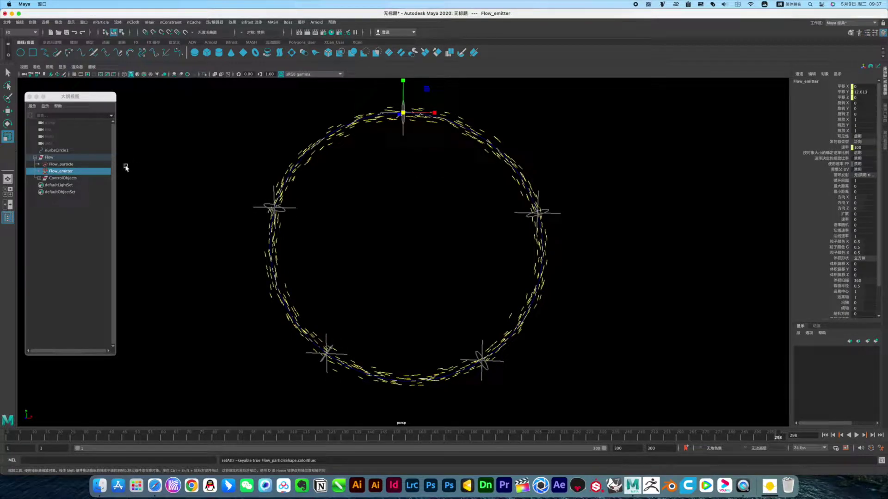
left_click(48, 157)
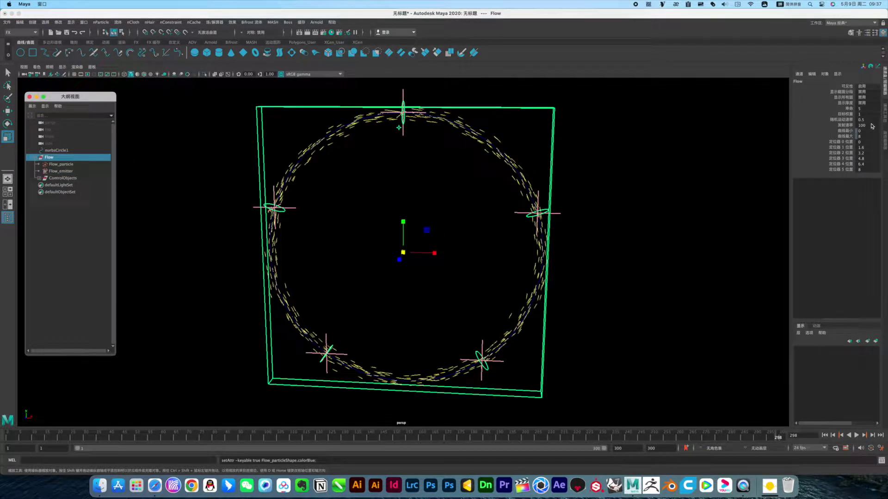
left_click(871, 126)
key("Return")
left_click(824, 435)
left_click(856, 436)
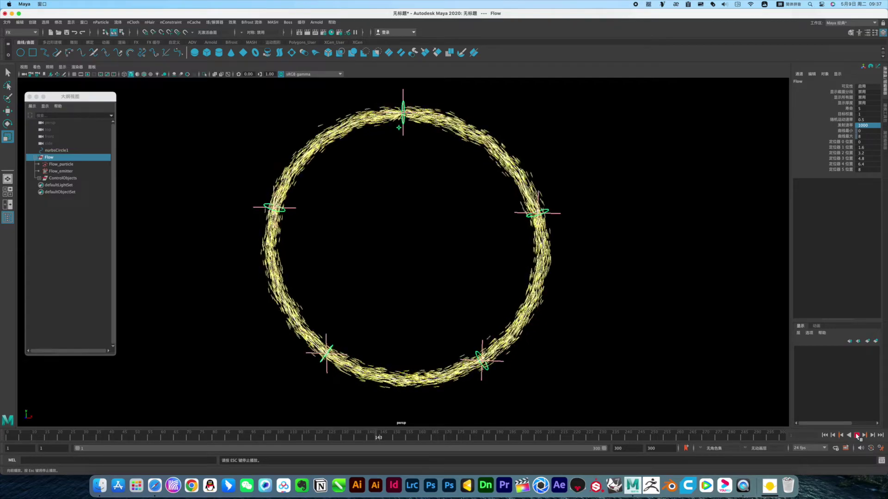
left_click(858, 436)
Orbit to tilt the particle ring and select Flow_particle
left_click(655, 309)
mouse_move(655, 307)
left_mouse_down("alt")
mouse_move(483, 285)
mouse_move(543, 296)
mouse_move(551, 307)
left_mouse_up("alt")
mouse_move(499, 287)
left_mouse_down("alt")
mouse_move(547, 297)
mouse_move(456, 288)
left_mouse_up("alt")
left_click(513, 289)
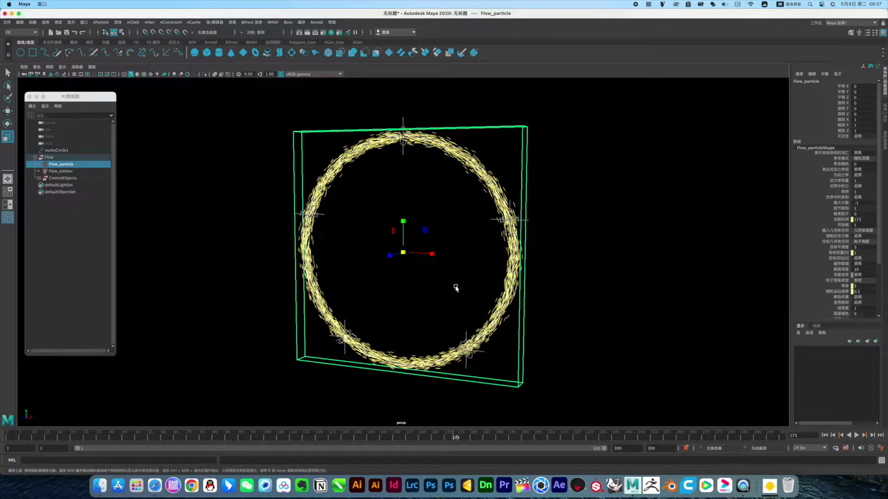
left_click_drag(60, 166, 71, 170)
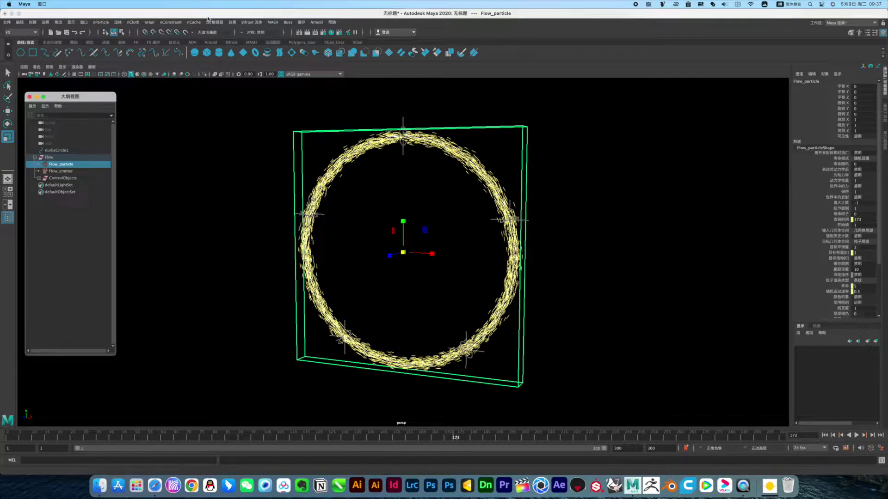
Create an Omni emitter named sss2 on Flow_particle at rate 100 and show its attributes
left_click(101, 22)
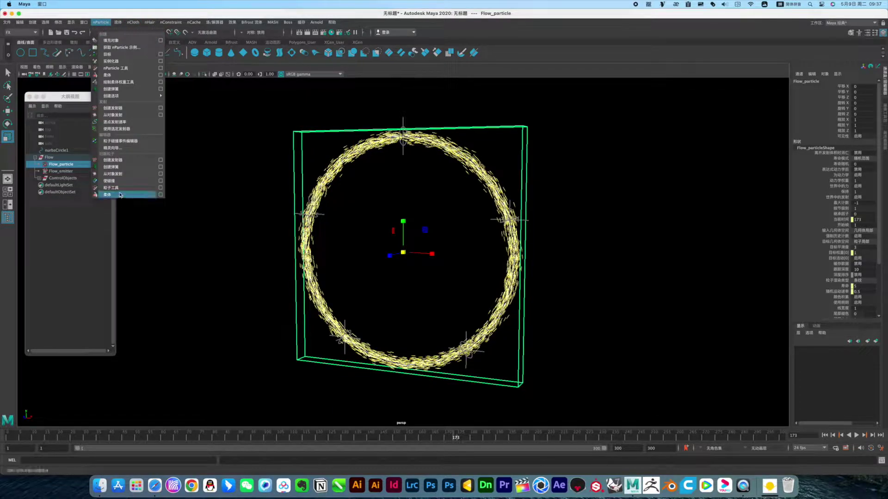
left_click(160, 175)
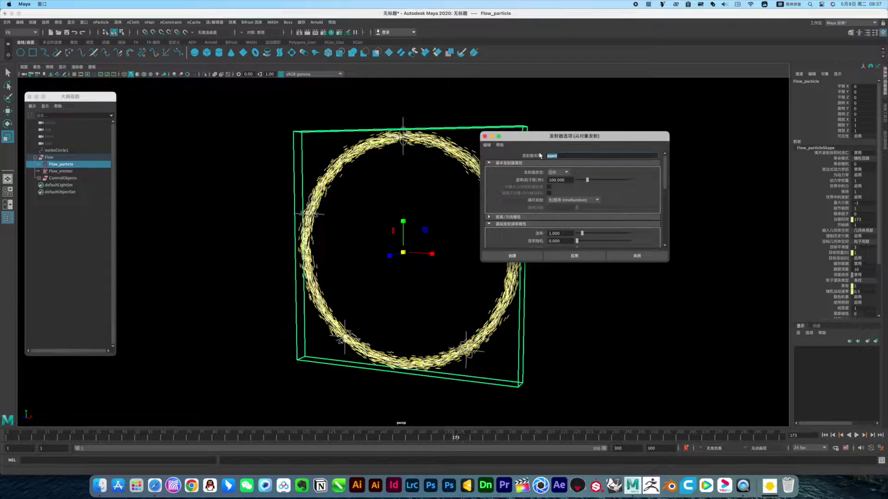
type("s s s")
key("shift")
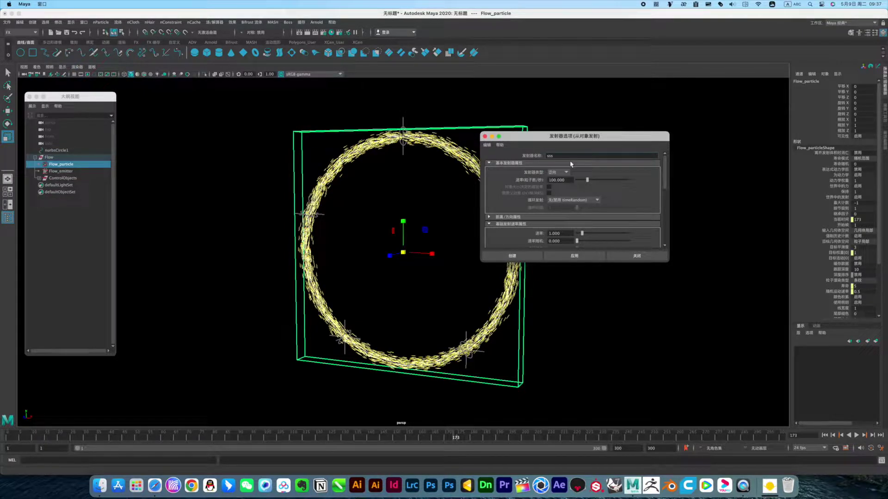
left_click(568, 173)
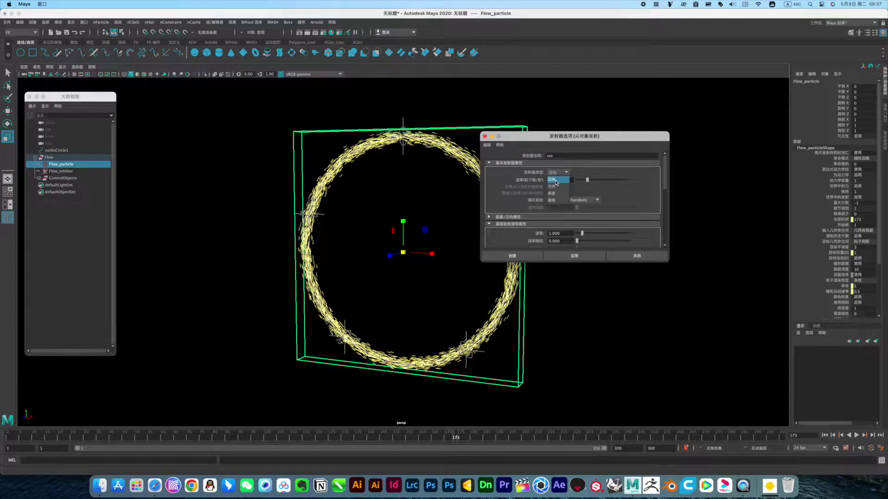
left_click(556, 181)
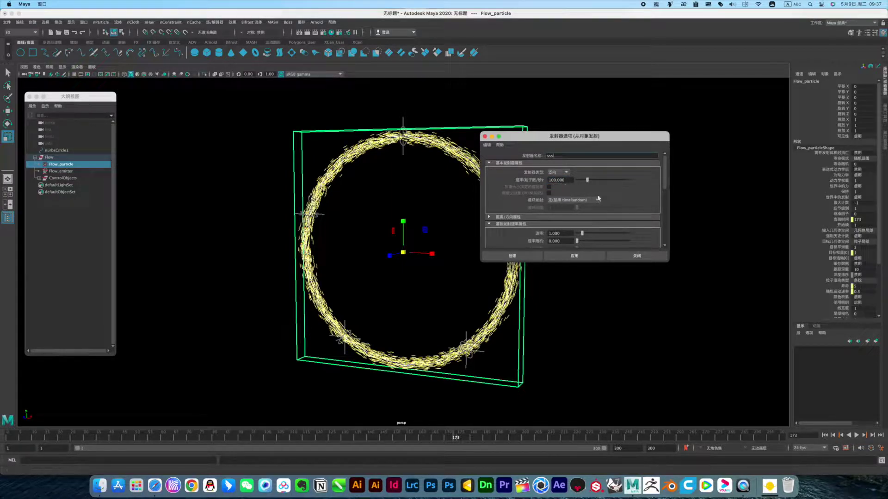
left_click(512, 257)
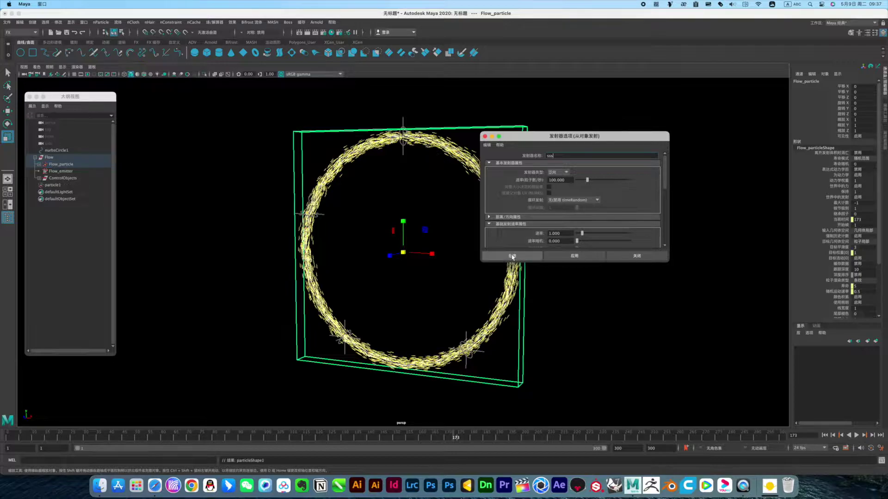
left_click(39, 165)
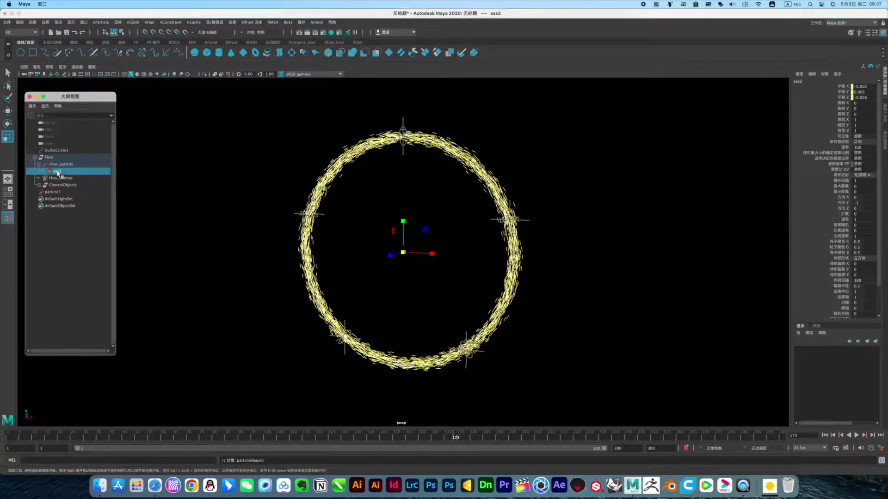
key("ctrl+a")
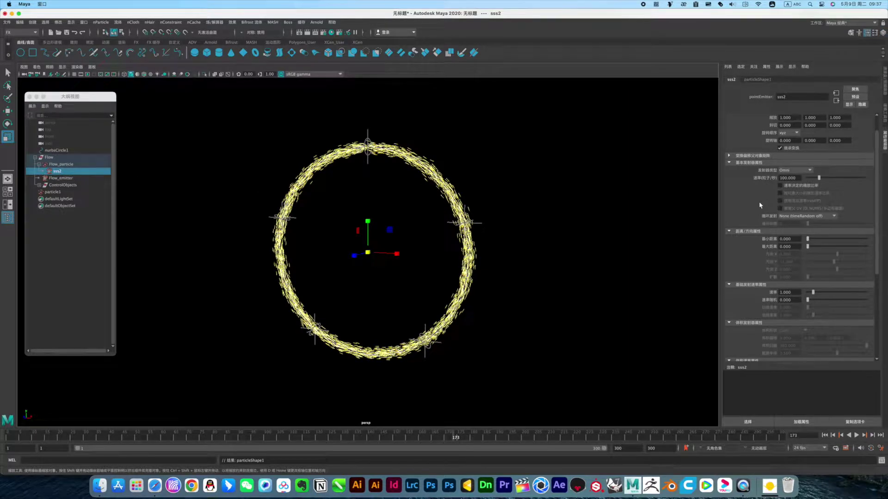
Replay the sss2 emission from the start and keep its emitter type as Omni
left_click(824, 435)
left_click(856, 435)
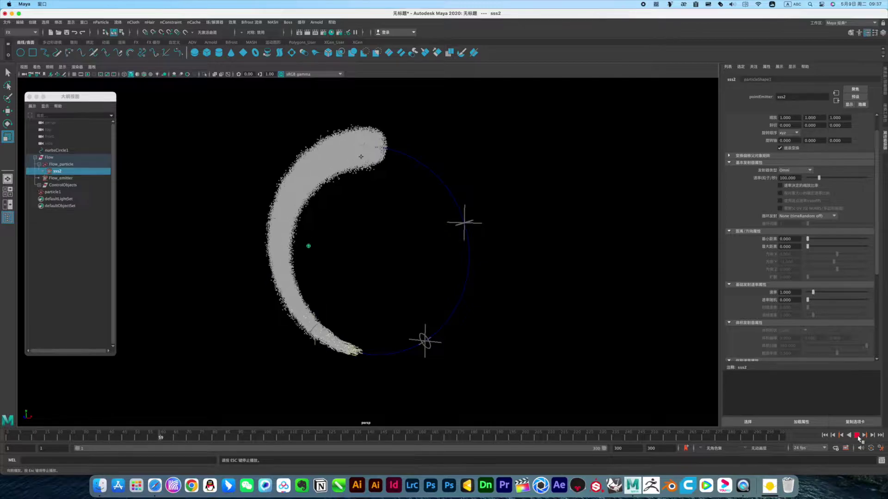
left_click(856, 435)
left_click(802, 172)
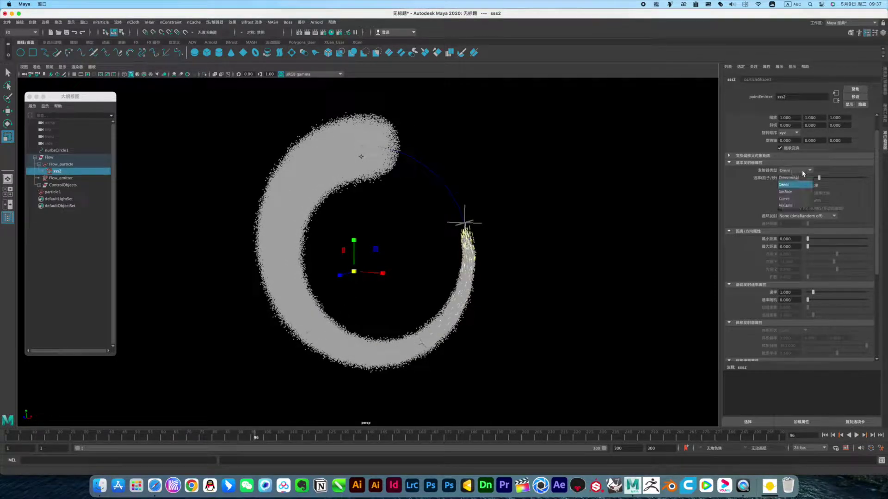
left_click(827, 173)
Set sss2's emission rate to 20 and replay to frame 148
scroll(836, 273, "down", 1)
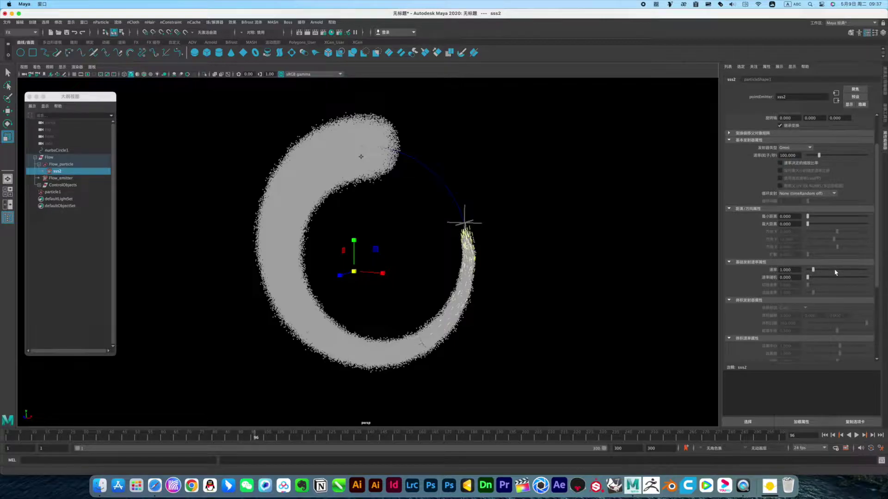
double_click(796, 155)
type("1")
key("Return")
left_click(824, 435)
left_click(856, 435)
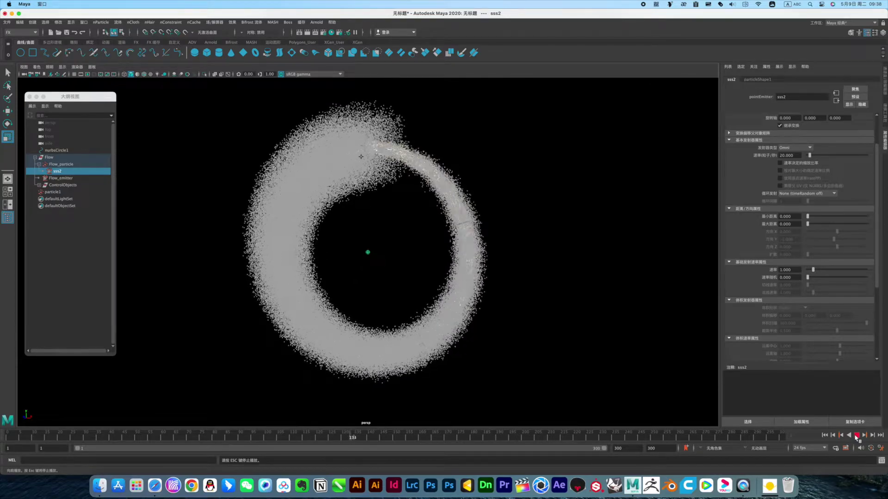
left_click(856, 435)
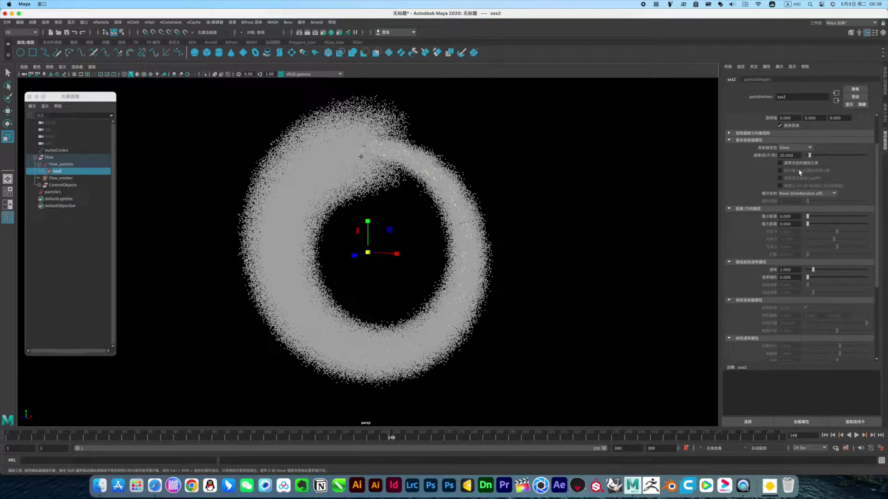
Select particle1 in the Outliner to bring up its attributes
scroll(801, 172, "up", 3)
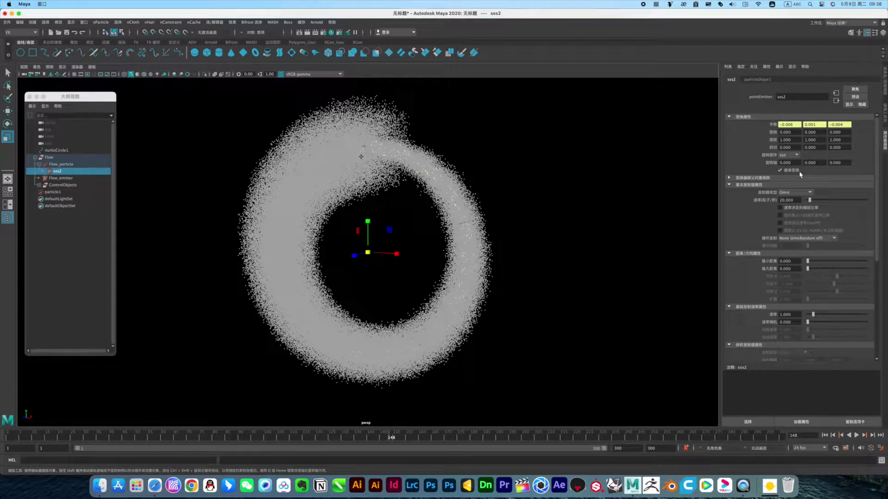
scroll(805, 208, "down", 5)
scroll(811, 299, "down", 2)
scroll(812, 299, "down", 4)
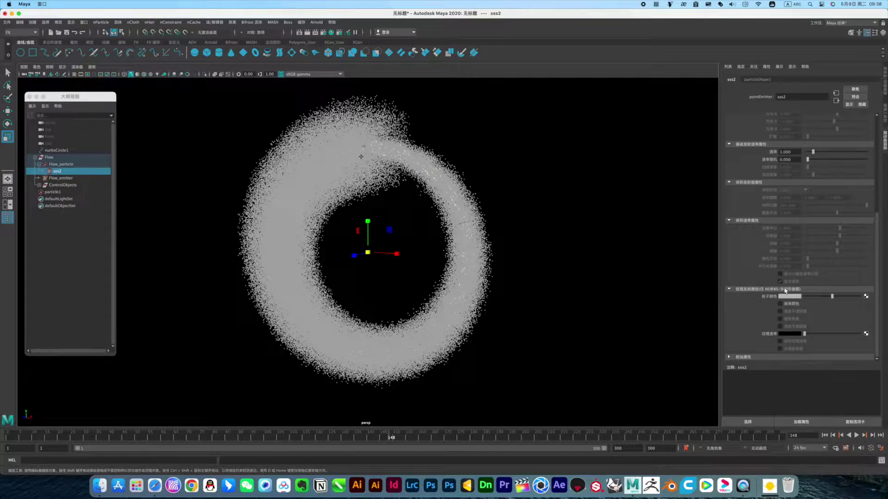
left_click(59, 192)
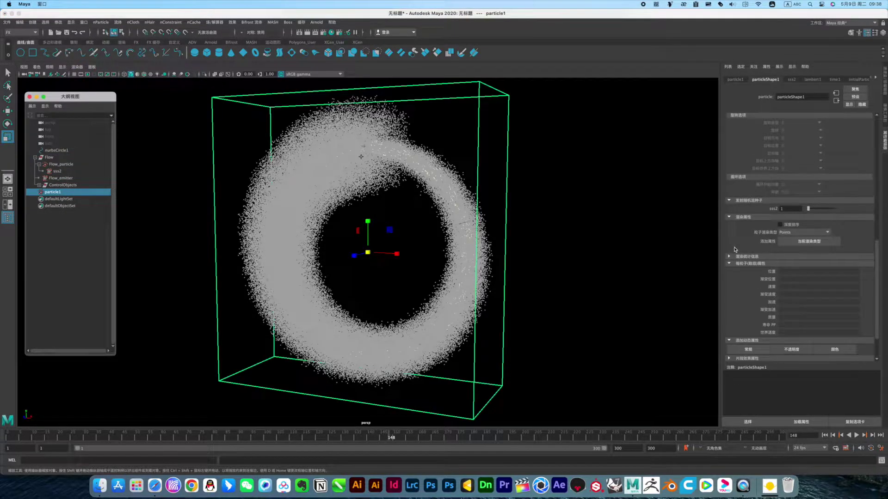
Set particle1's lifespan mode to Random range and preview the playback
scroll(751, 237, "up", 5)
scroll(751, 237, "up", 4)
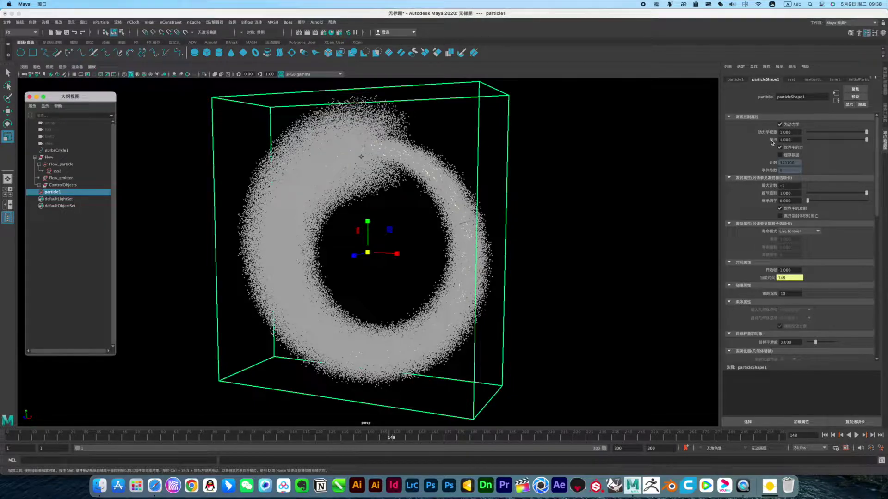
left_click(803, 232)
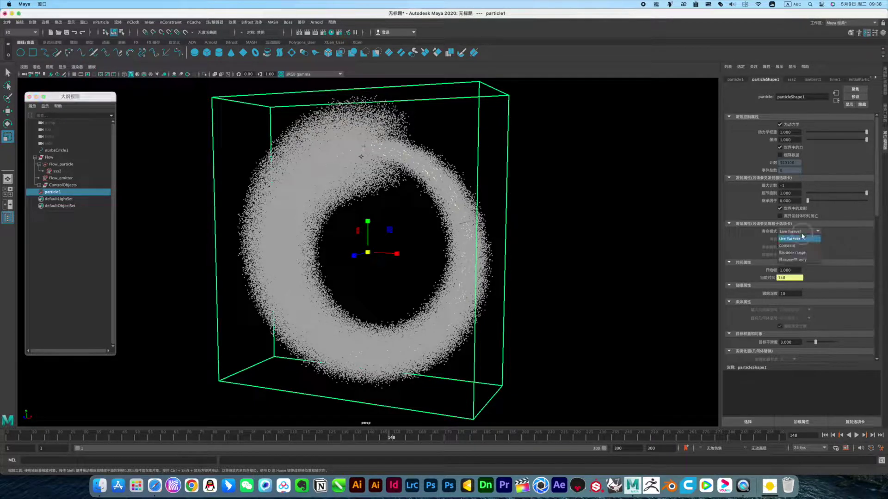
left_click(801, 253)
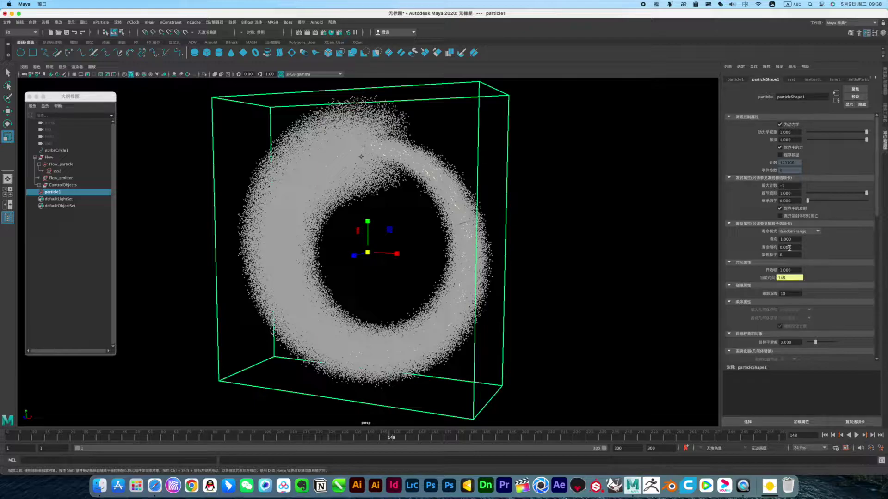
scroll(788, 245, "down", 1)
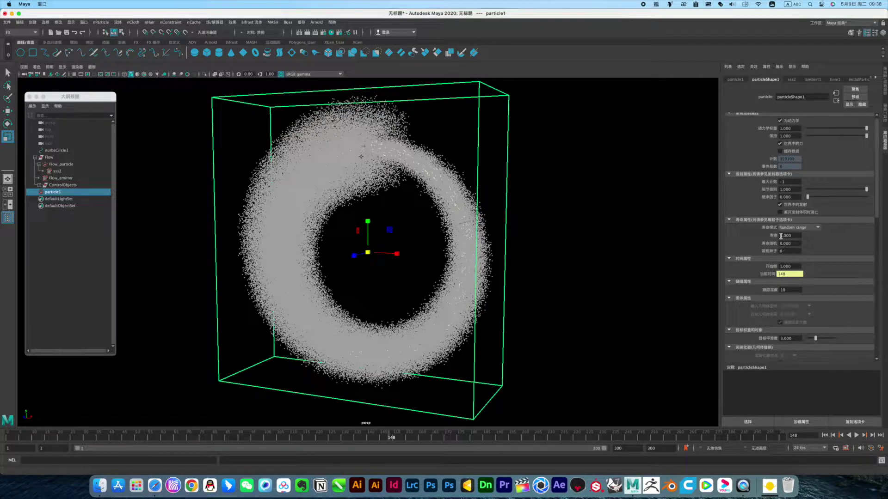
left_click(825, 435)
left_click(857, 435)
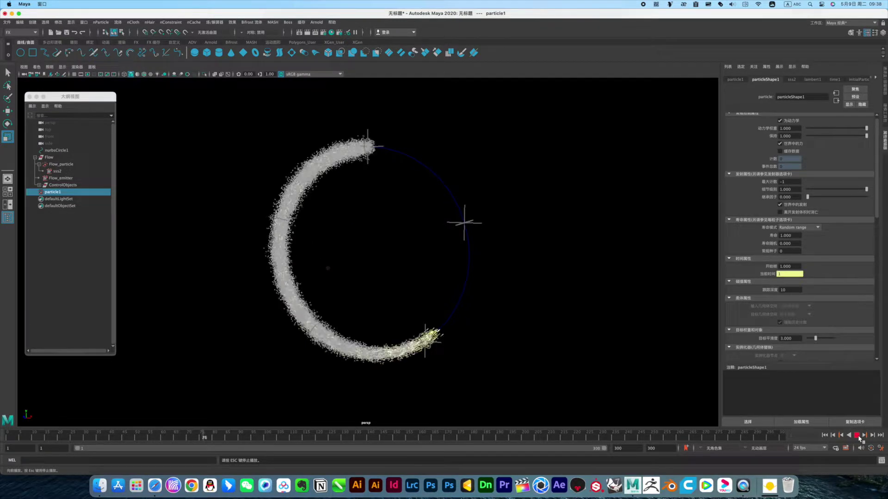
key("Escape")
Set particle1's lifespan to 5 and replay to frame 121
left_click(790, 235)
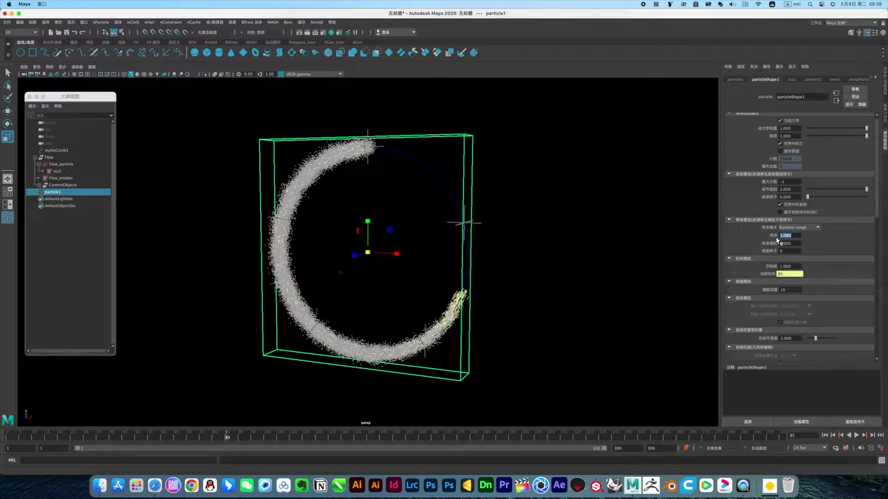
type("5")
key("Tab")
left_click(826, 436)
left_click(856, 436)
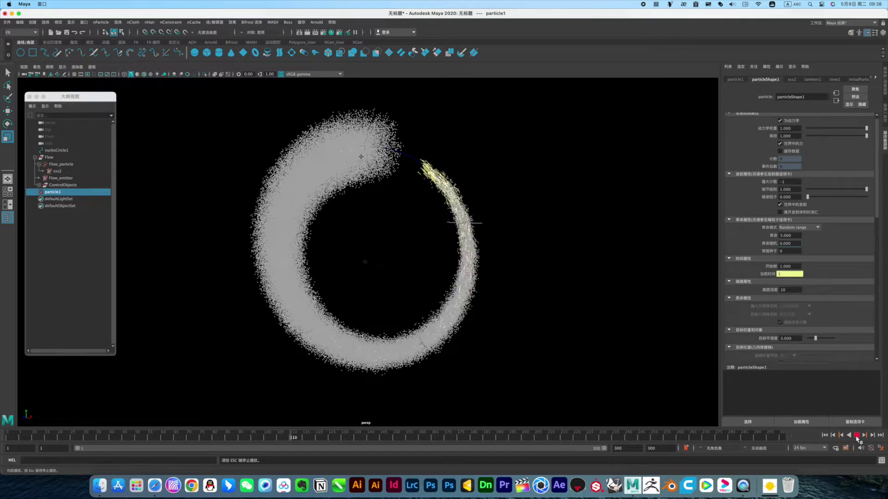
left_click(856, 436)
Change the lifespan to 2 and replay to frame 130
double_click(789, 235)
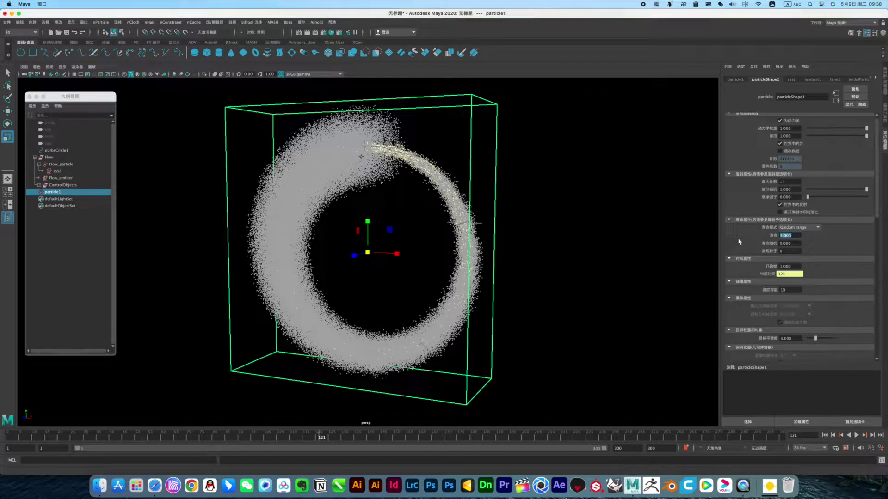
type("2")
key("Tab")
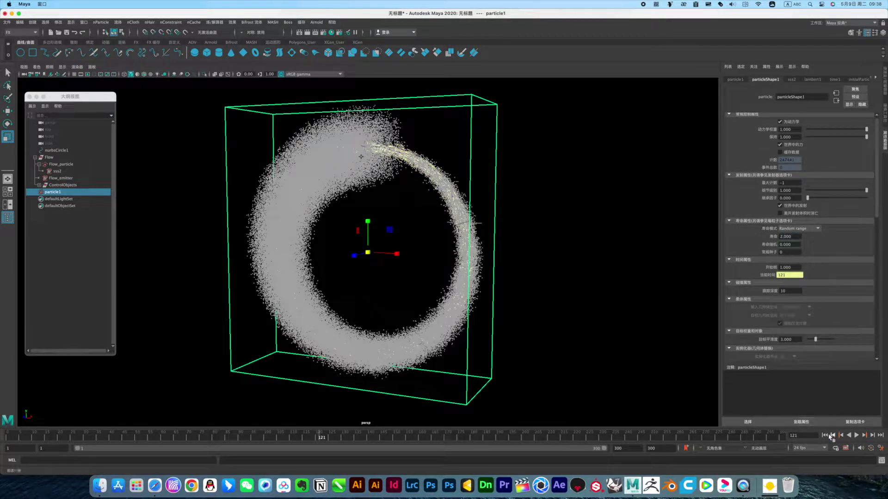
left_click(824, 435)
left_click(856, 436)
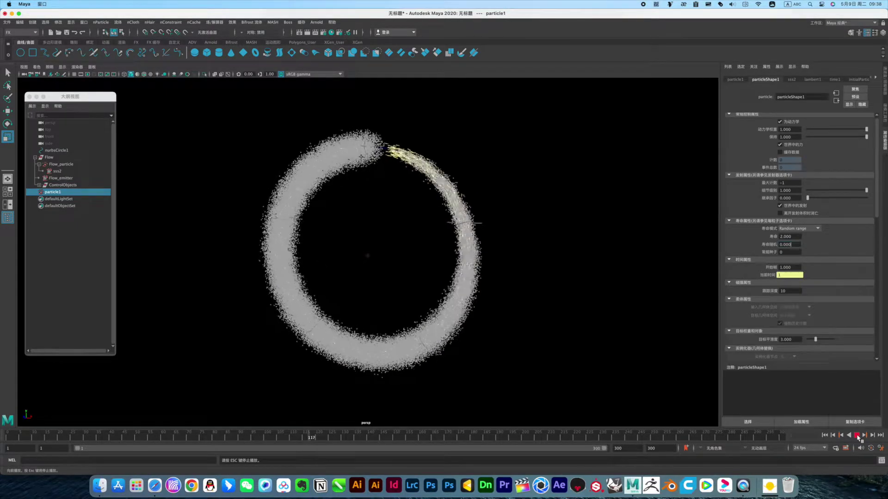
left_click(857, 436)
Set lifespan random to 0.5 and replay the simulation
left_click(785, 245)
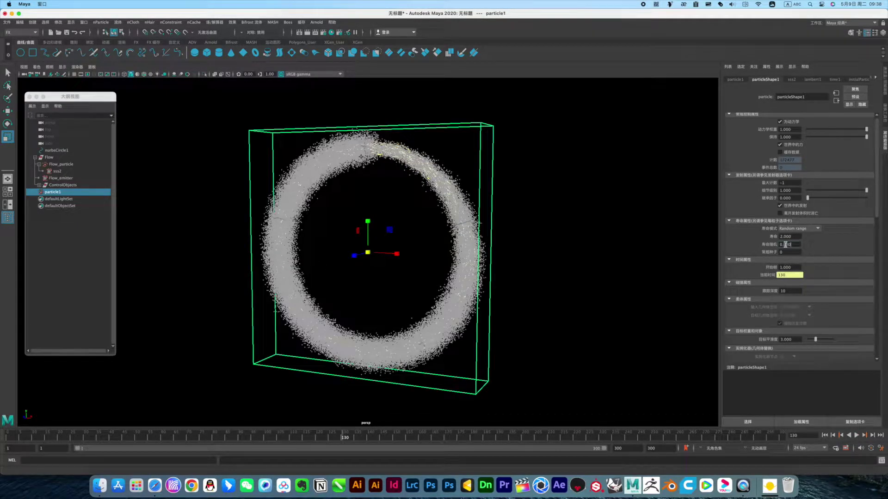
type("0.5")
key("shift+Tab")
left_click(824, 435)
left_click(856, 436)
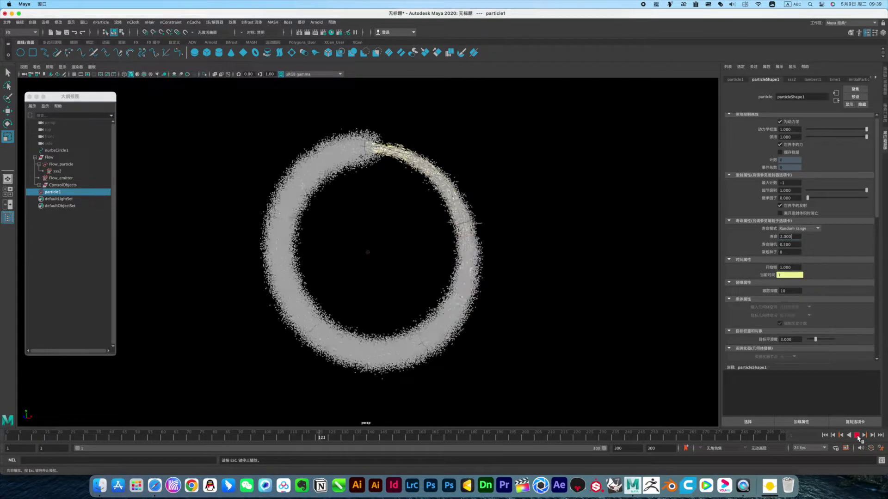
left_click(856, 436)
scroll(794, 319, "down", 2)
Render particle1 as Streak with Color Accum and Use Lighting enabled
scroll(794, 319, "down", 2)
scroll(794, 319, "down", 3)
scroll(794, 319, "down", 2)
scroll(794, 319, "down", 3)
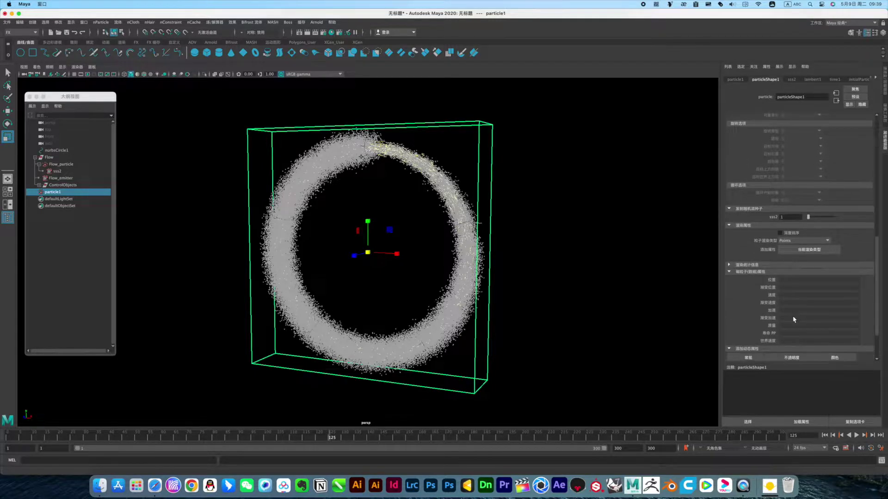
scroll(794, 320, "down", 2)
left_click(800, 189)
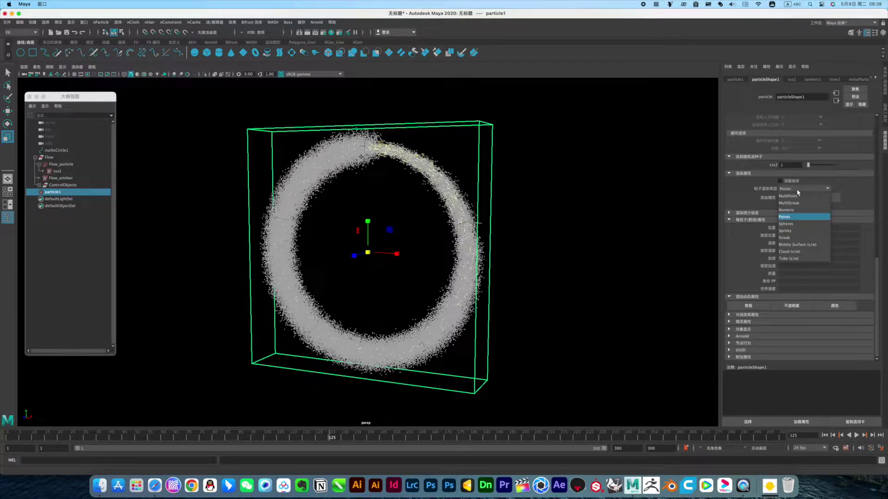
left_click(789, 234)
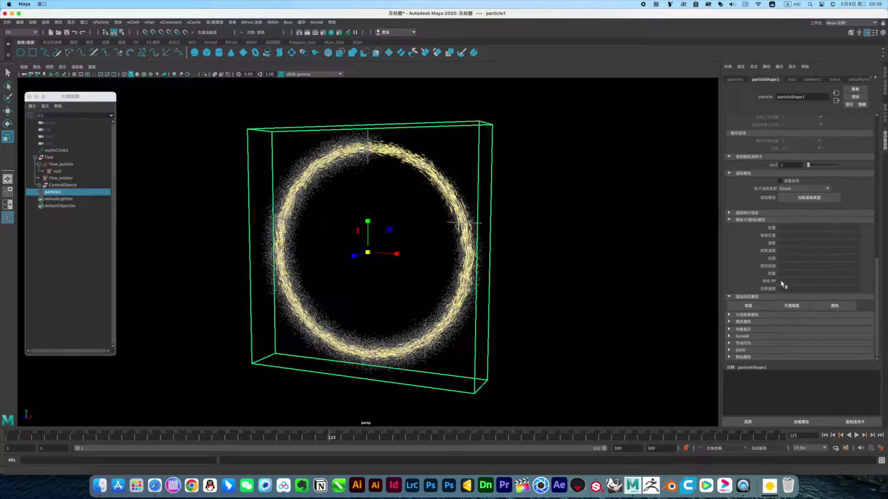
left_click(802, 198)
left_click(791, 207)
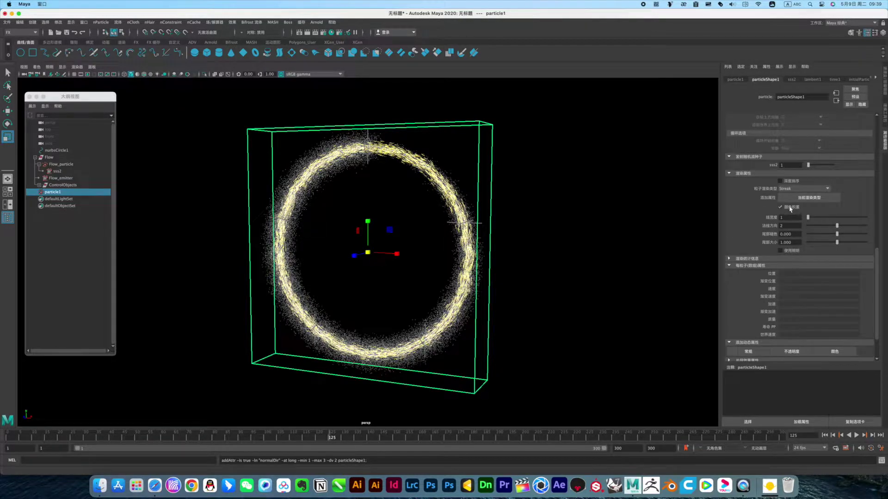
left_click(789, 252)
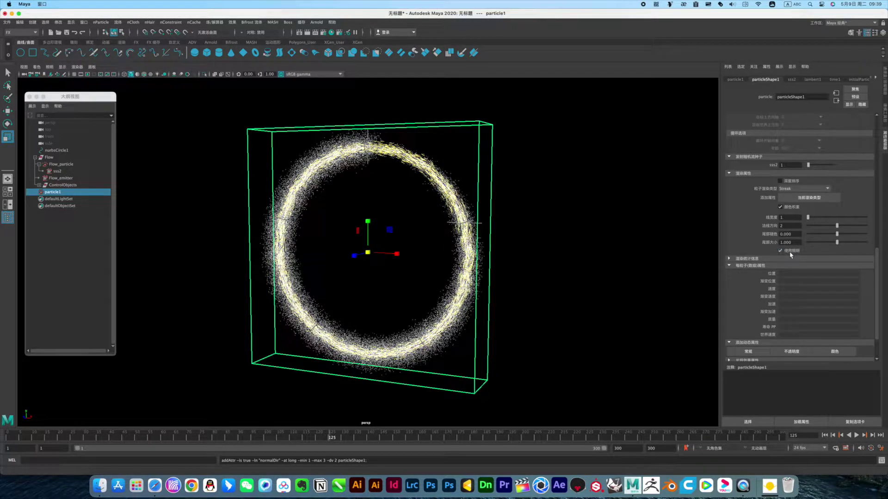
scroll(785, 309, "down", 1)
scroll(785, 309, "down", 1)
Add a per-object Color attribute to particle1 and set red 5, green 1
left_click(850, 306)
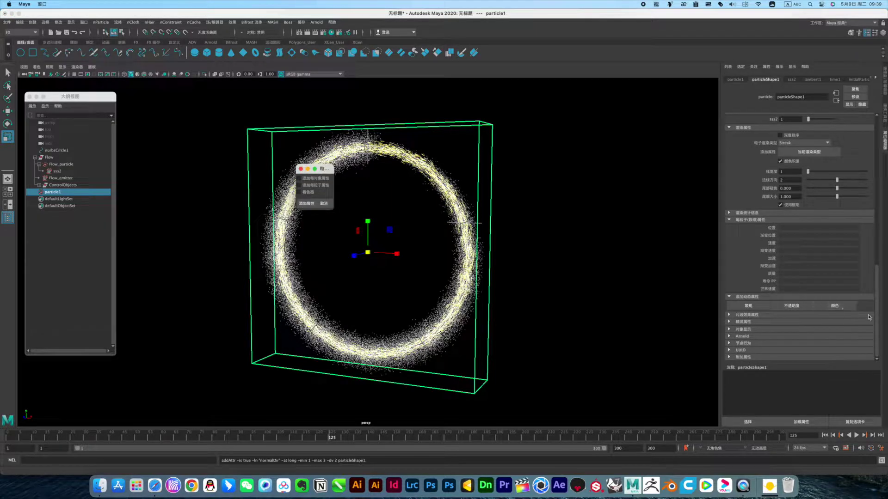
left_click(306, 203)
left_click(788, 170)
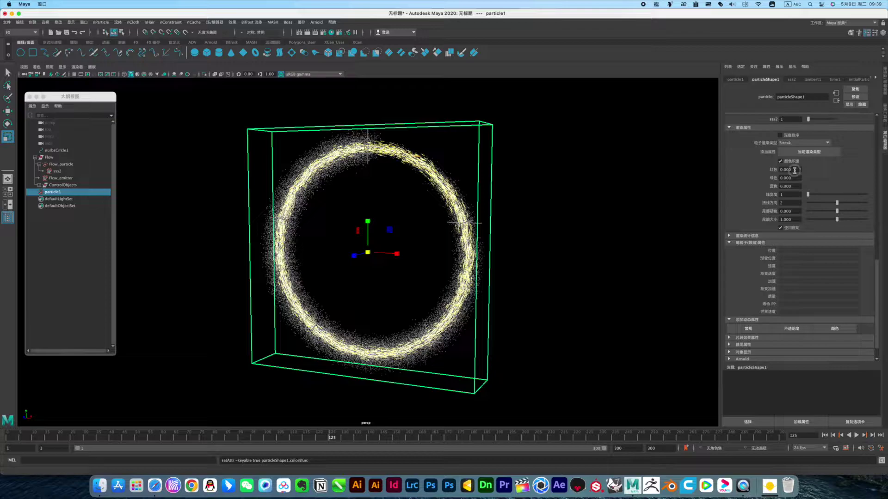
type("5")
key("Tab")
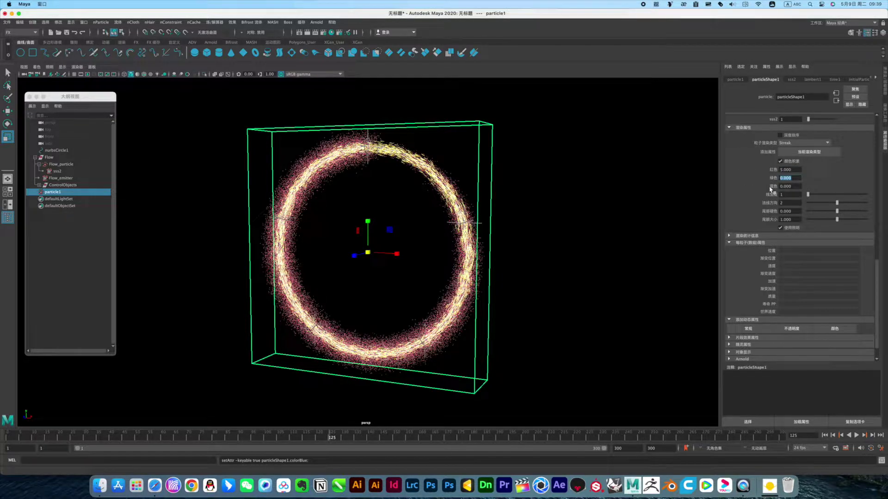
key("BackSpace")
type("5")
key("Return")
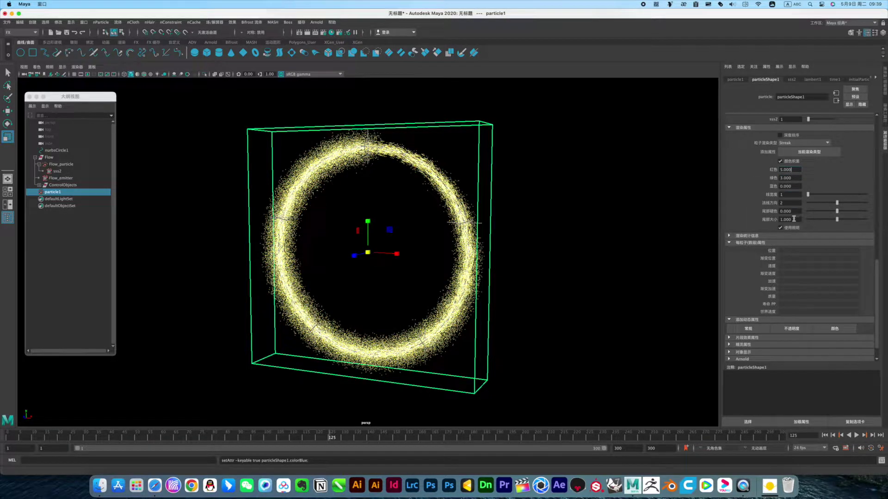
left_click(795, 178)
type("1")
key("Return")
Set the streak colour's green to 2 and preview the playback
left_click(784, 179)
left_click(859, 436)
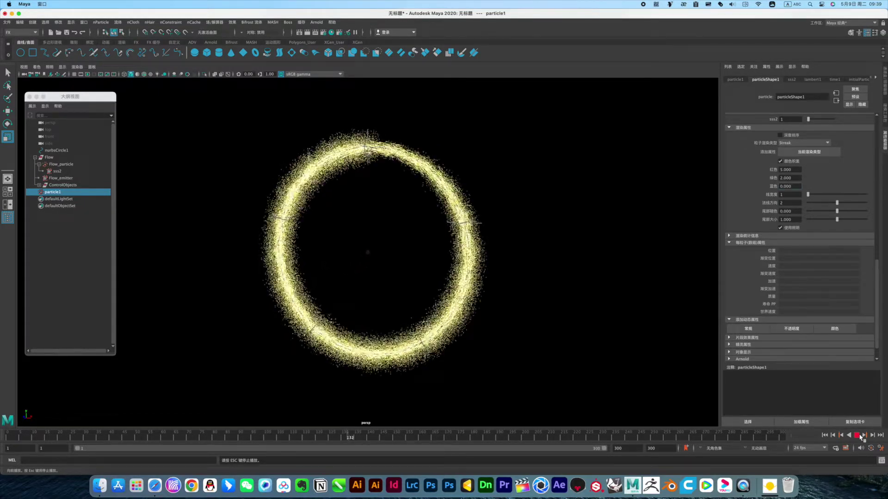
left_click(860, 436)
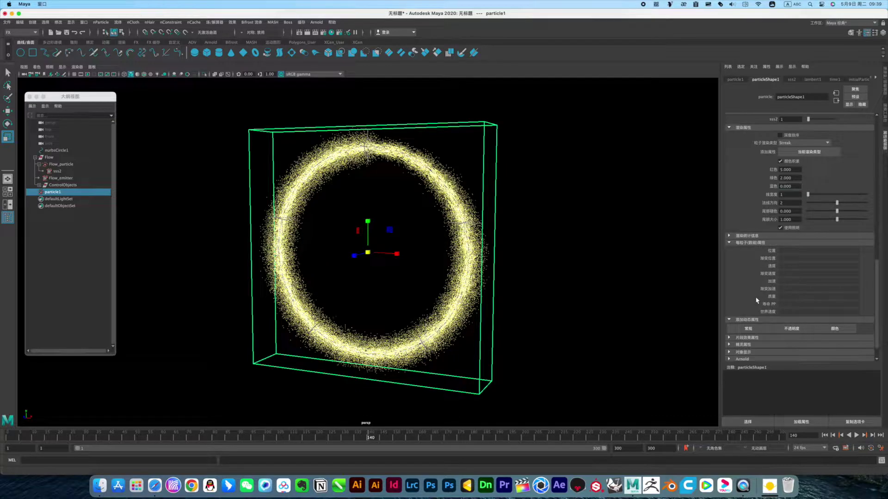
Set particle1's Inherit Factor to 0.1 in Emission Attributes
scroll(757, 300, "down", 2)
scroll(757, 300, "down", 3)
scroll(757, 301, "down", 3)
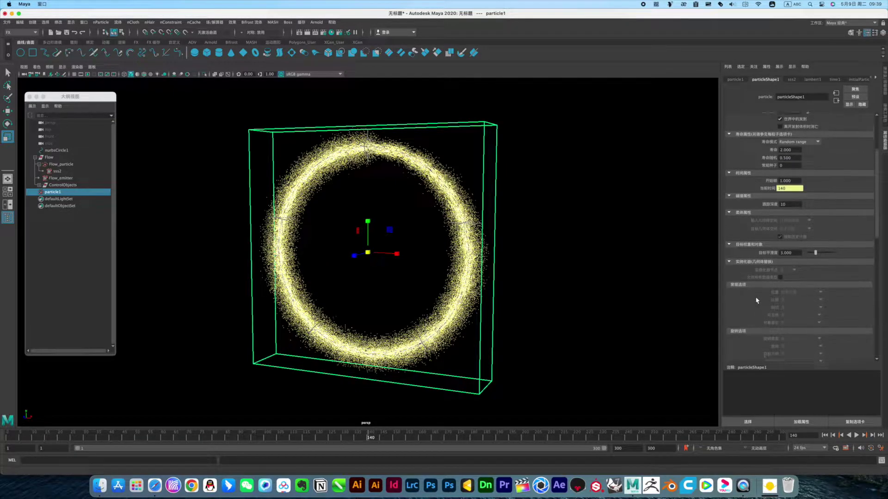
scroll(756, 301, "up", 4)
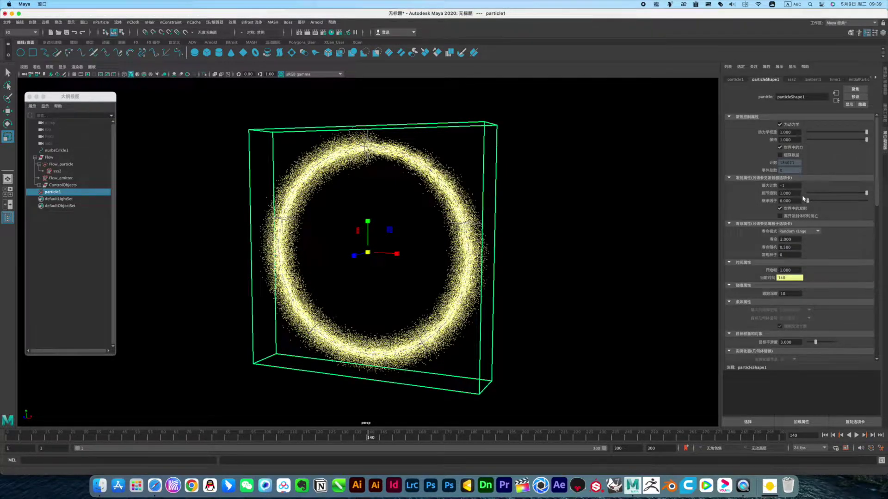
double_click(784, 199)
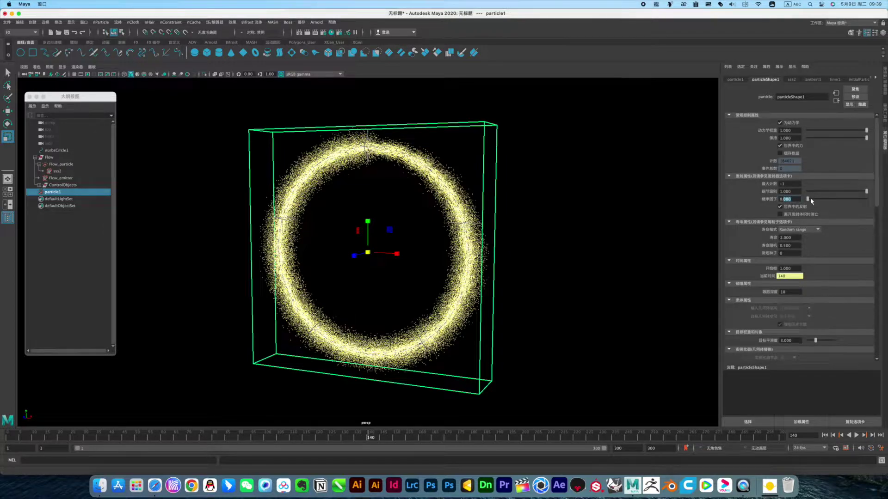
type("0")
type("0.100")
key("Return")
Replay the ring, then set particle1's Inherit Factor to 0.2
left_click(824, 436)
left_click(856, 435)
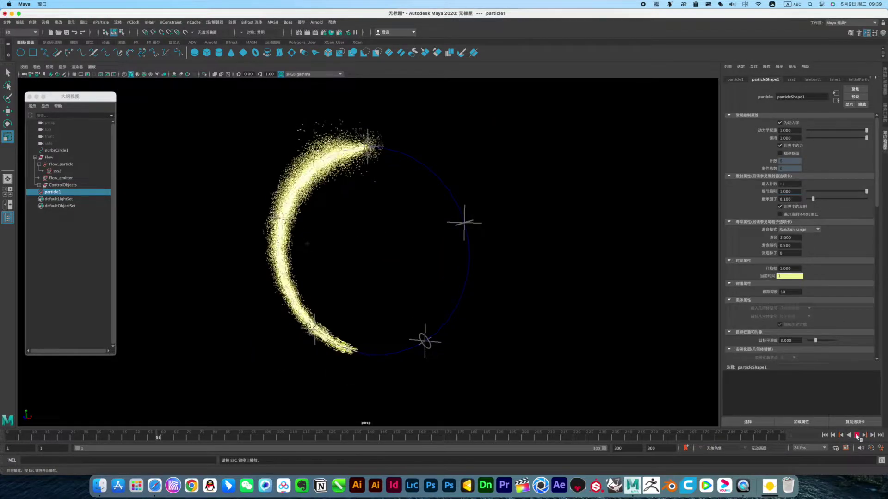
left_click(857, 436)
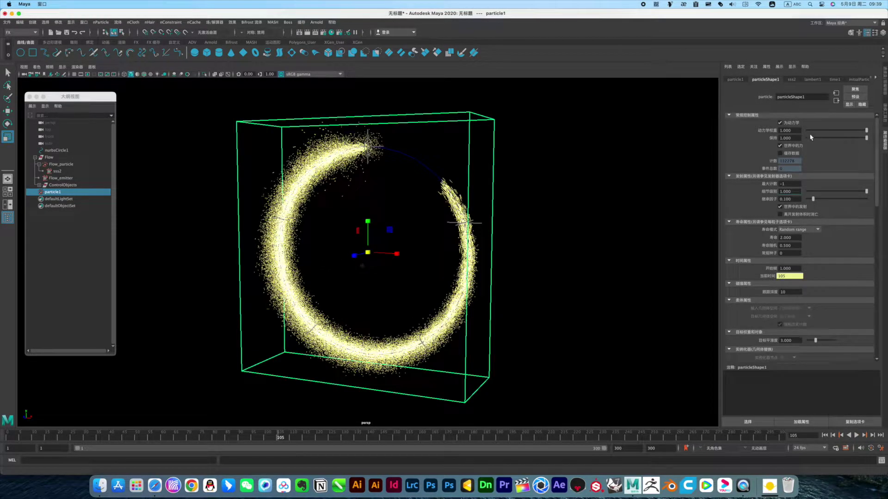
left_click_drag(783, 199, 808, 201)
left_click(796, 191)
Replay to confirm the wider ring at 0.2, then select the sss2 emitter
left_click(832, 433)
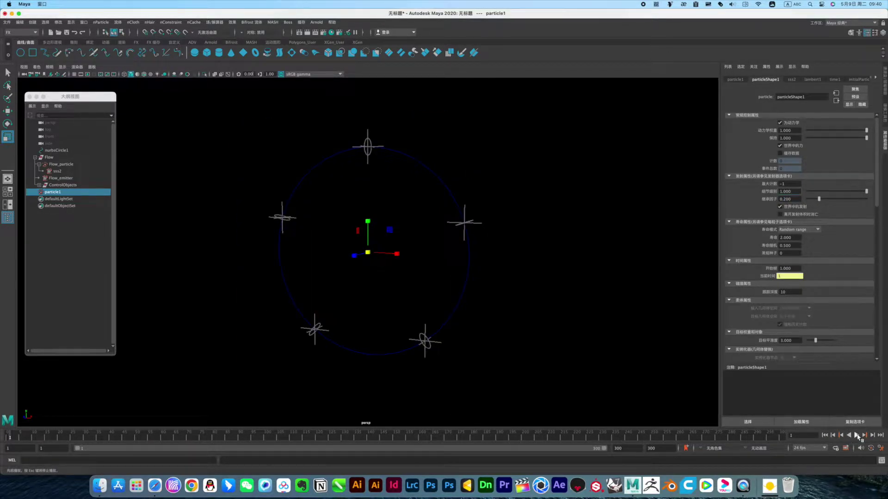
left_click(856, 436)
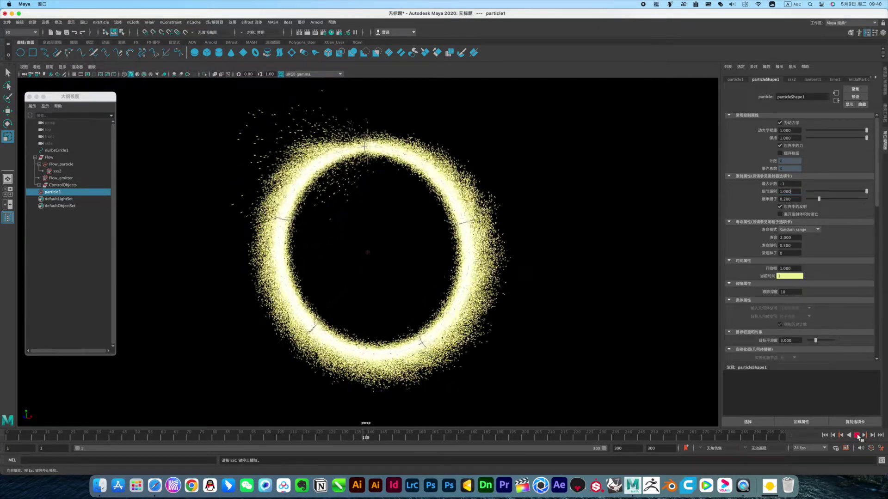
left_click(857, 435)
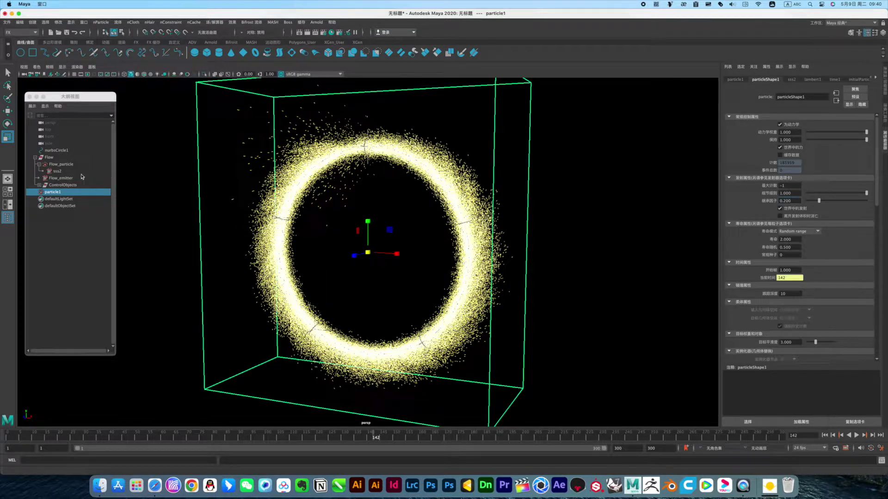
left_click(57, 171)
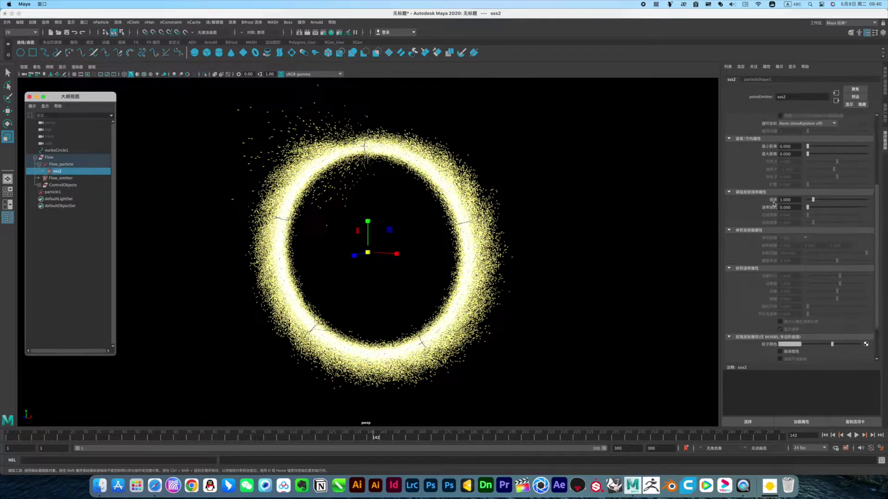
Try sss2's Curve emitter type and replay the simulation twice to judge it
left_click_drag(801, 201, 748, 202)
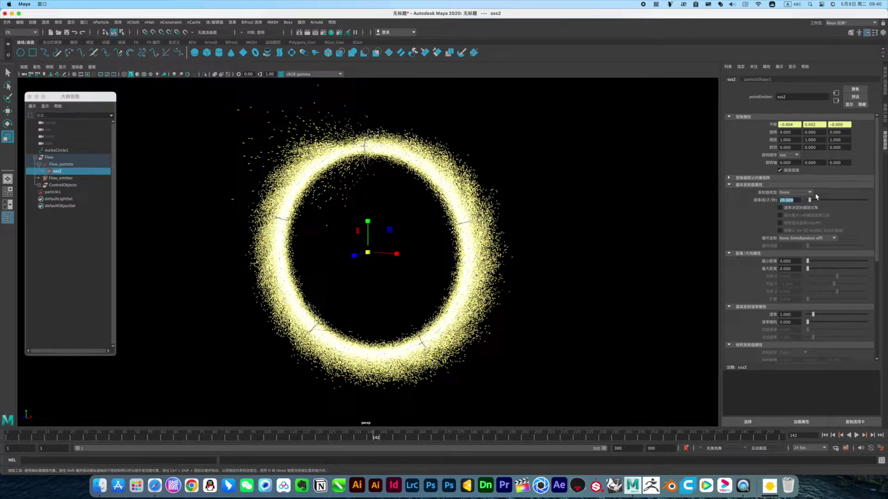
left_click(808, 193)
left_click(794, 221)
left_click(825, 435)
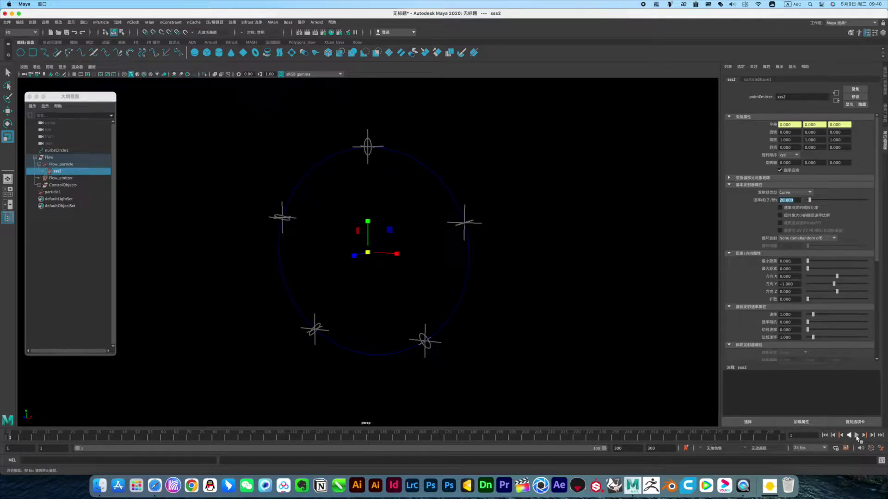
left_click(856, 435)
left_click(857, 435)
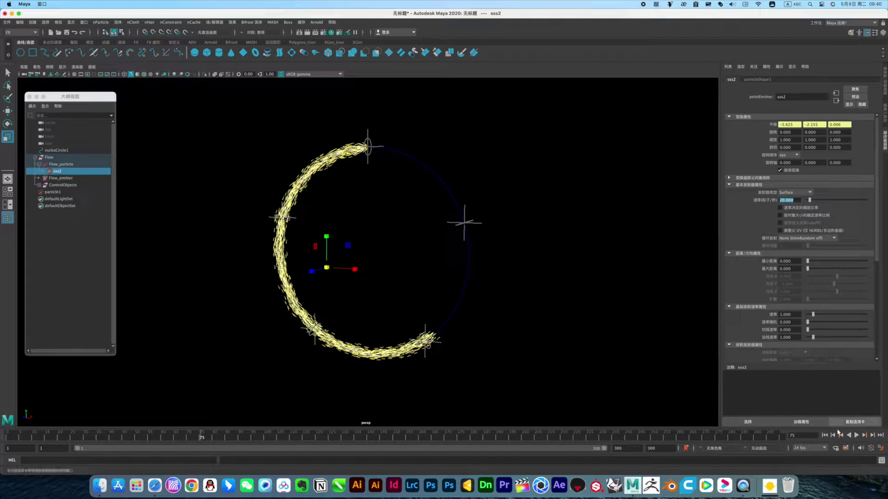
left_click(825, 435)
left_click(856, 436)
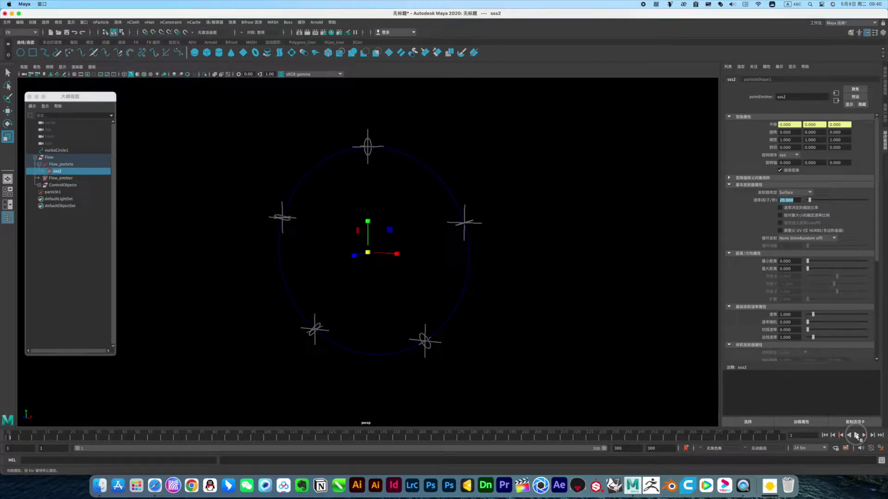
left_click(856, 435)
Switch sss2's emitter type back to Omni and replay to check
left_click(794, 192)
left_click(792, 207)
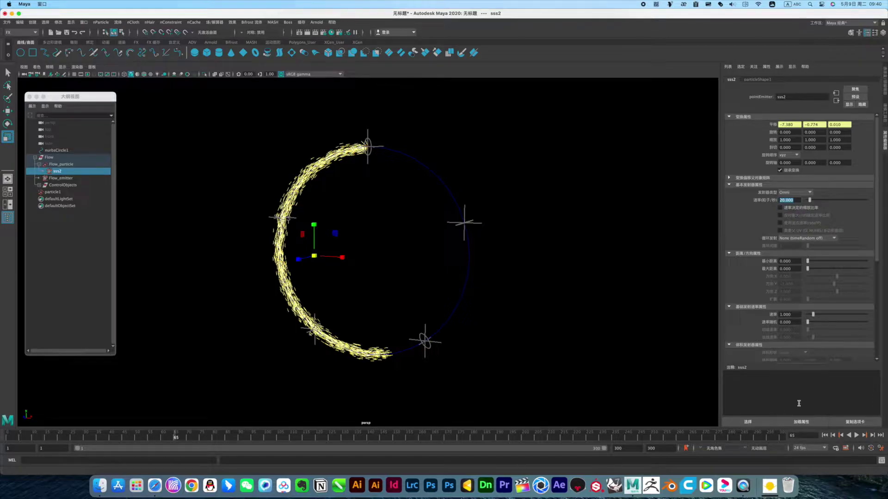
left_click(825, 436)
left_click(856, 435)
key("Escape")
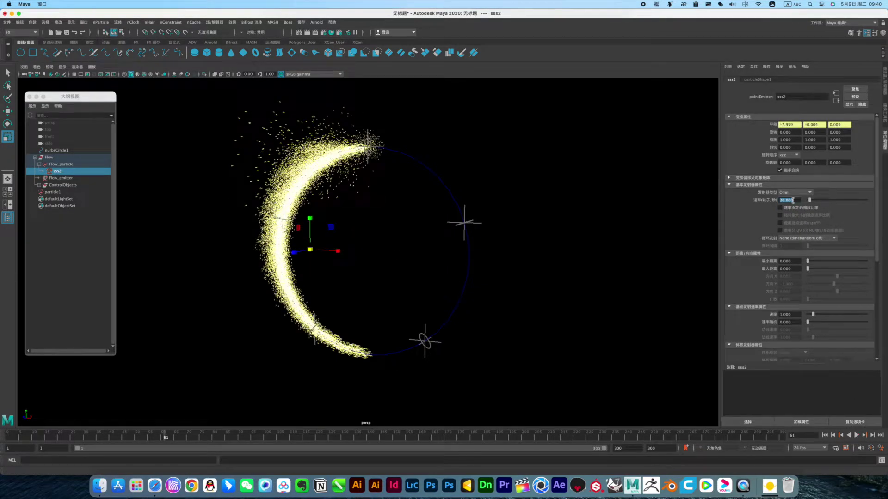
Set sss2's Rate to 15, replay the full ring, and select particle1
left_click(792, 201)
left_click_drag(793, 201, 769, 199)
key("Return")
left_click(825, 435)
left_click(856, 435)
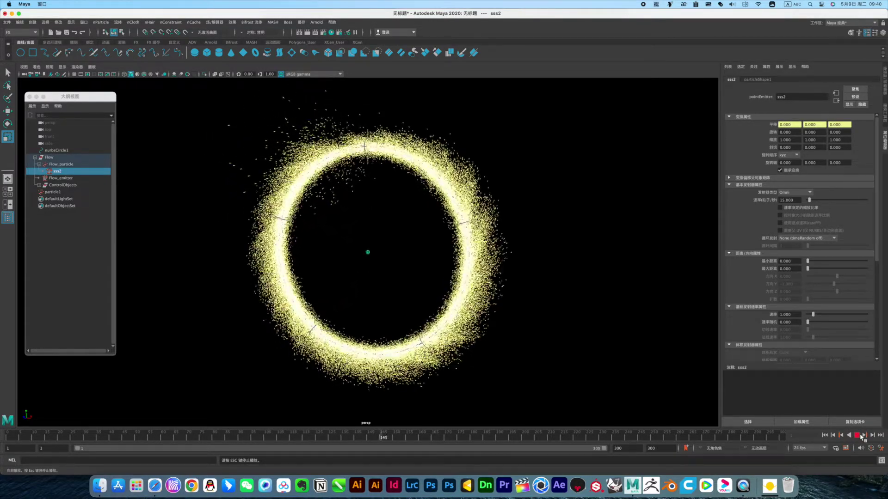
left_click(861, 436)
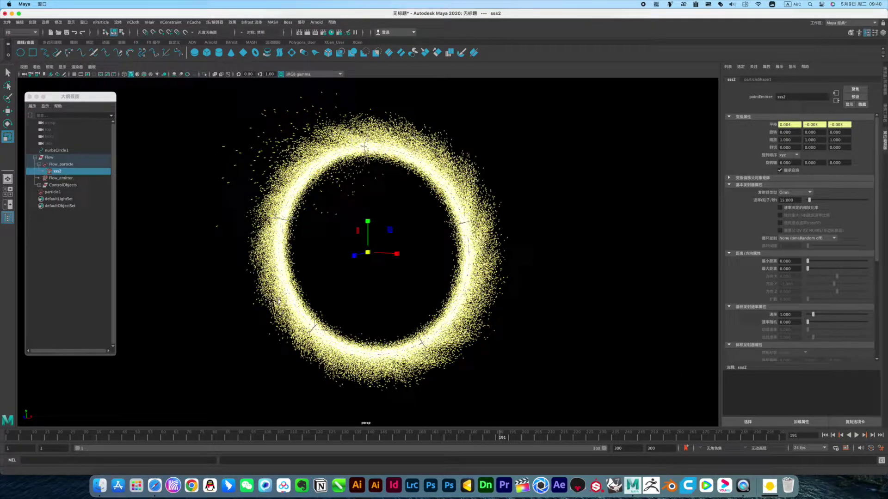
left_click(46, 192)
scroll(796, 262, "down", 1)
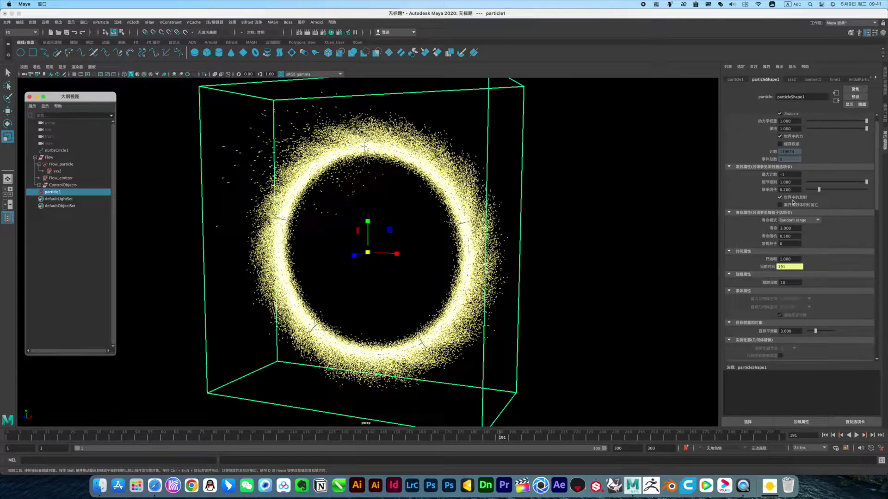
Set particle1's Inherit Factor to 0.25
left_click(795, 190)
left_click_drag(784, 189, 801, 190)
type("25")
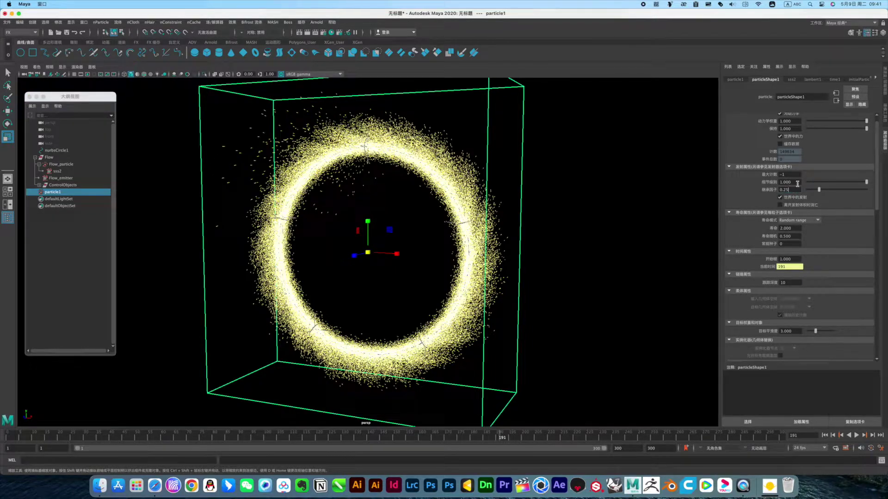
key("Return")
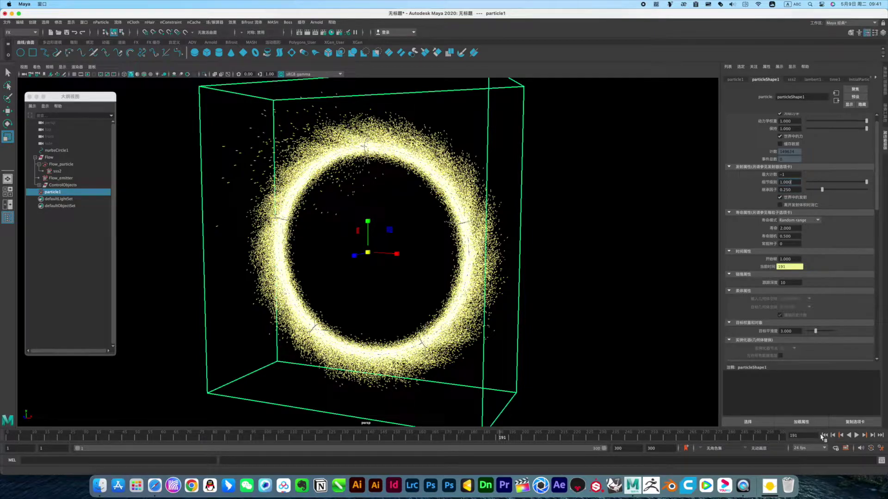
Replay the simulation, stop at frame 232, and scroll to particle1's Render Attributes
left_click(824, 436)
left_click(856, 435)
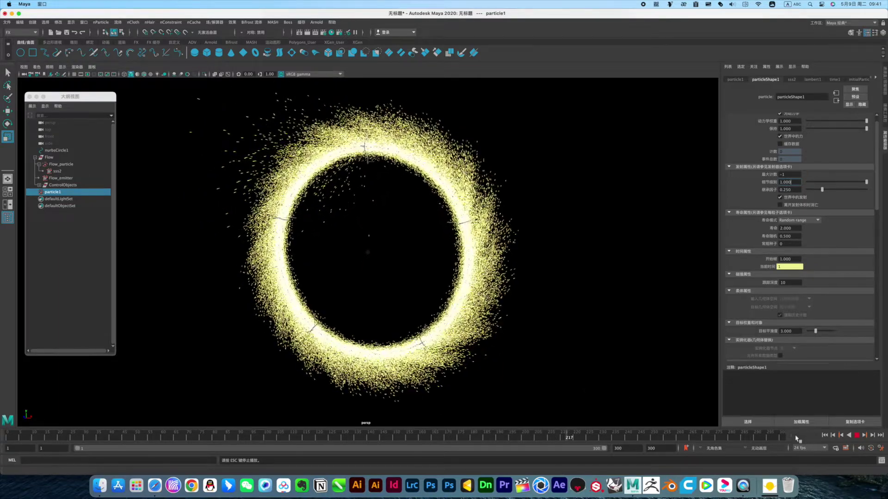
key("Escape")
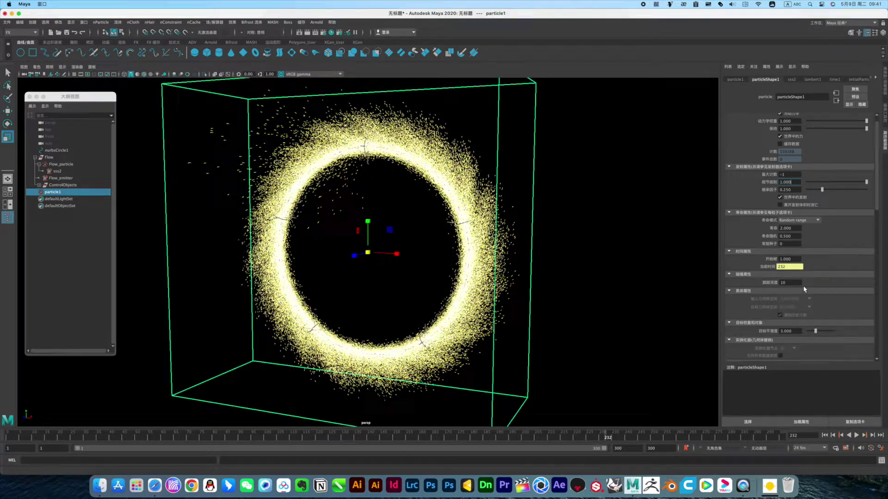
scroll(803, 289, "down", 5)
scroll(803, 301, "down", 5)
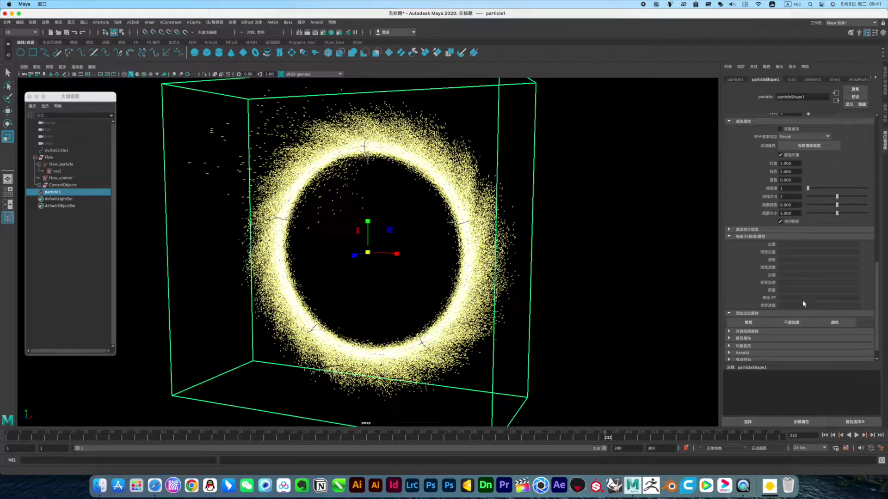
left_click(61, 166)
left_click(196, 202)
left_click(280, 221)
left_click(59, 171)
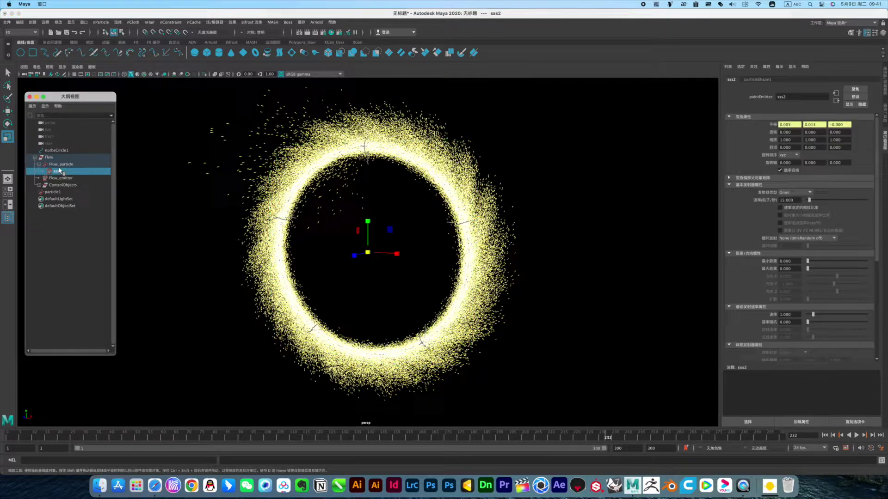
left_click(59, 167)
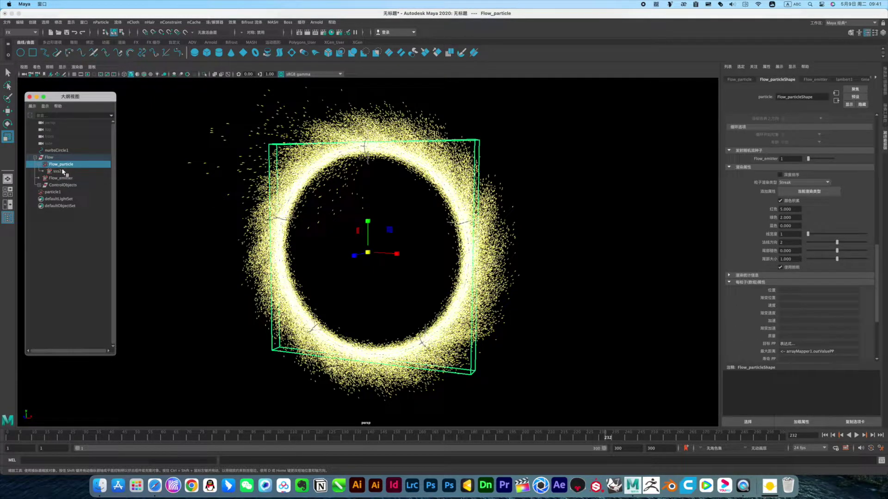
scroll(736, 325, "down", 3)
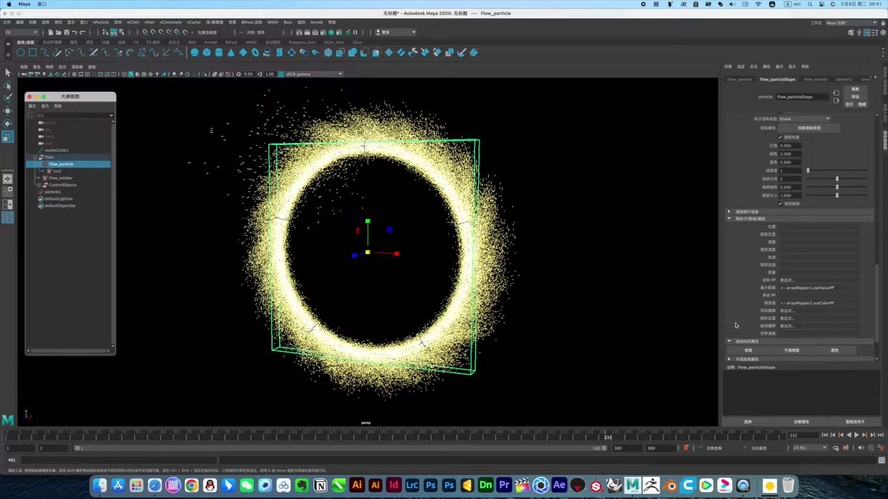
scroll(736, 326, "down", 1)
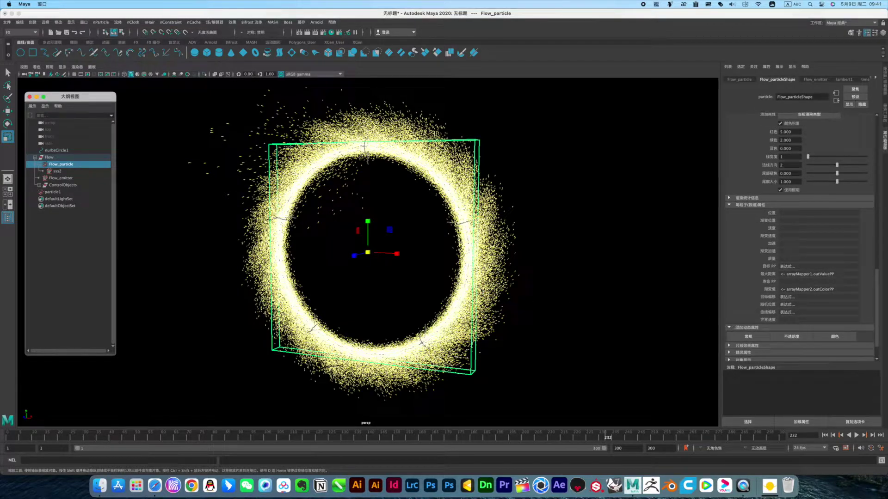
left_click(54, 192)
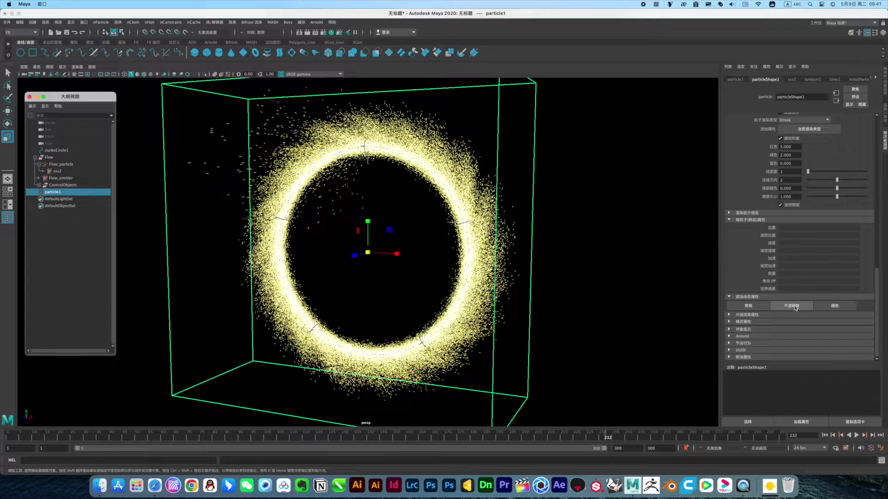
Add a per-particle Opacity attribute (opacityPP) to particle1
left_click(796, 309)
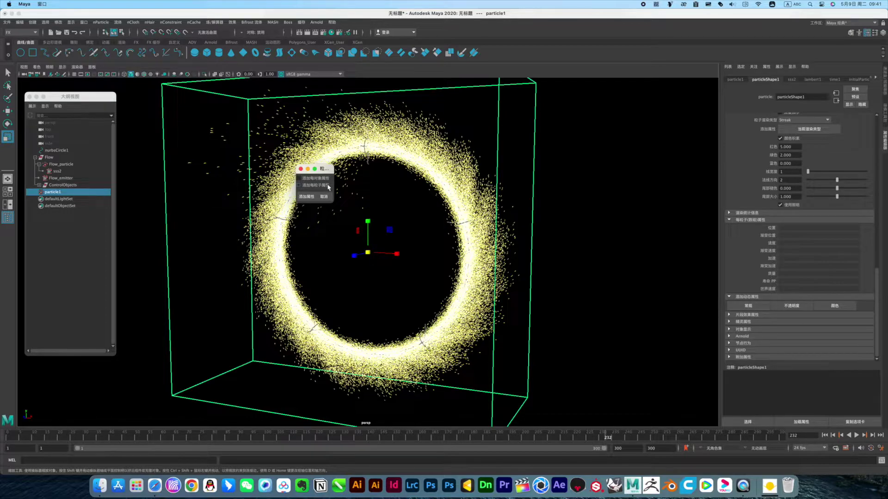
left_click(328, 185)
left_click(306, 196)
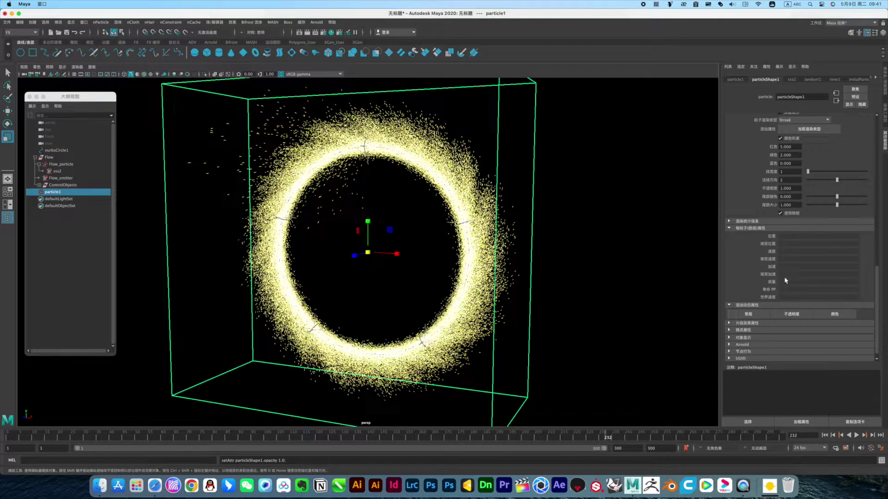
scroll(785, 280, "down", 1)
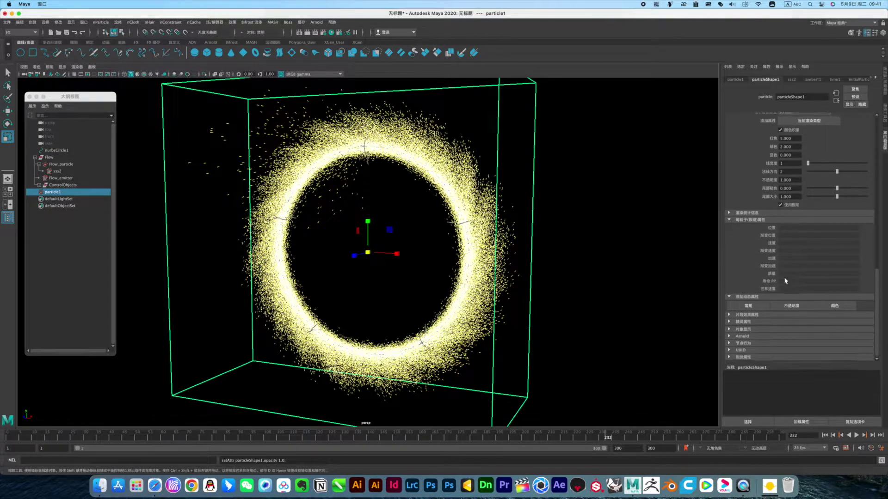
left_click(792, 305)
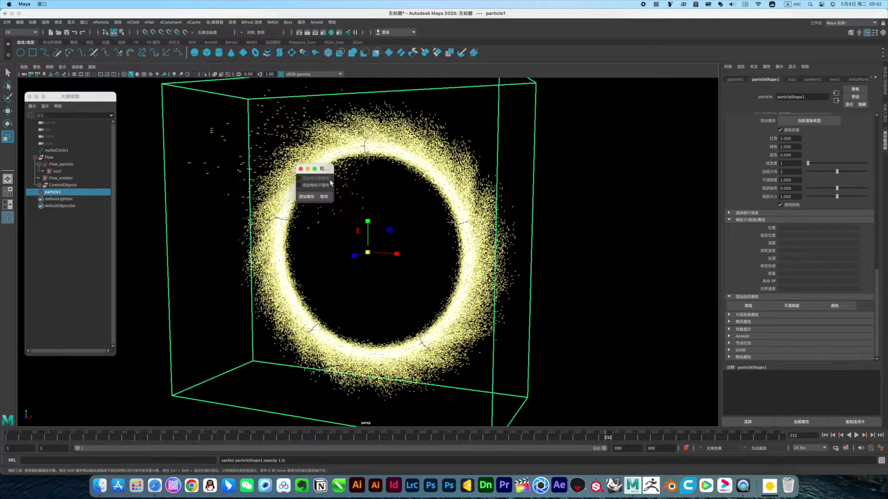
left_click(306, 197)
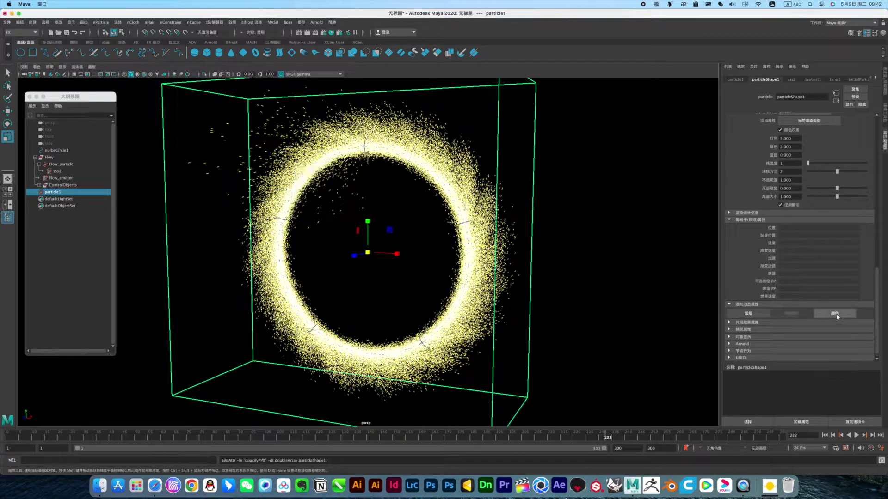
Drive opacityPP with a new ramp, grey point at 0.120 and black at 1.000
right_click(797, 283)
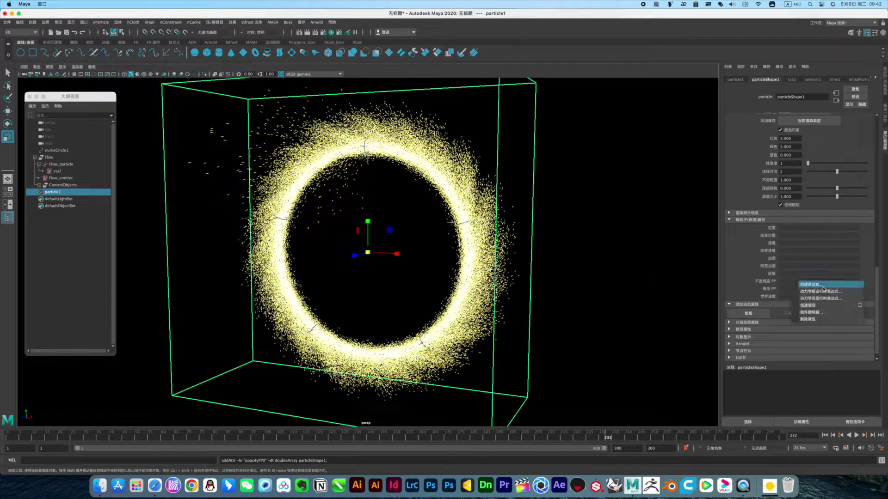
left_click(809, 305)
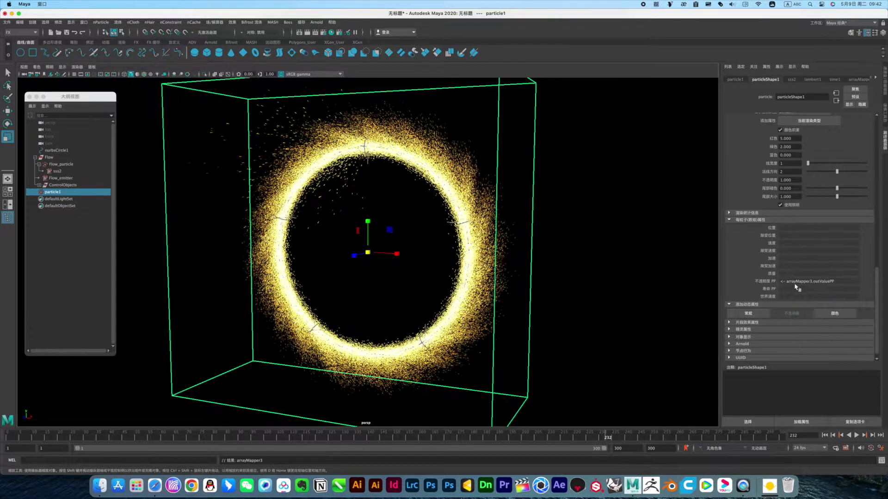
right_click(795, 285)
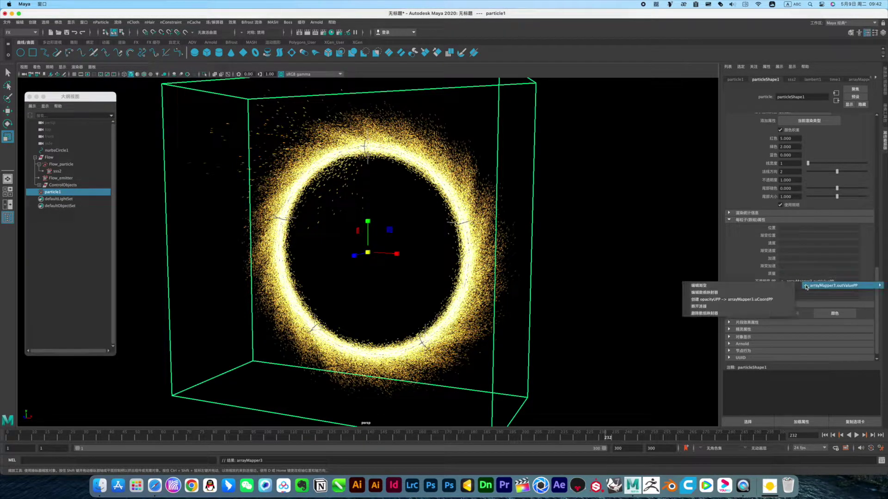
left_click(723, 287)
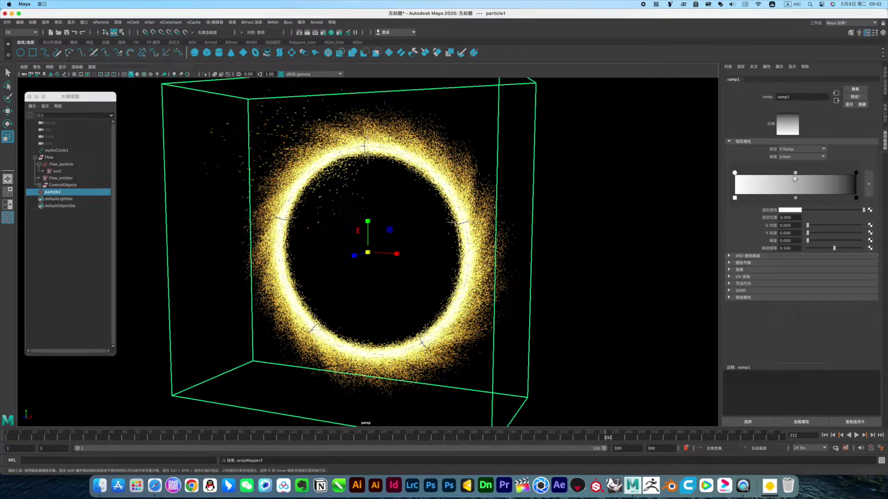
left_click_drag(795, 173, 746, 175)
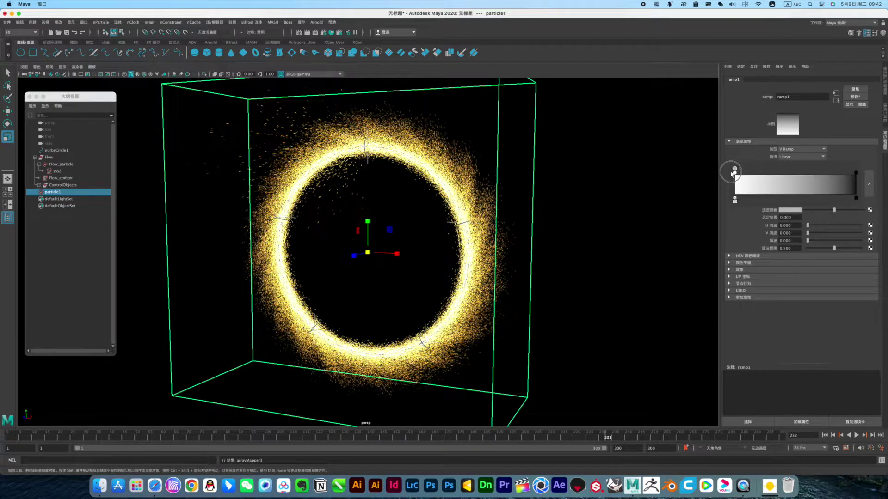
left_click_drag(753, 173, 749, 174)
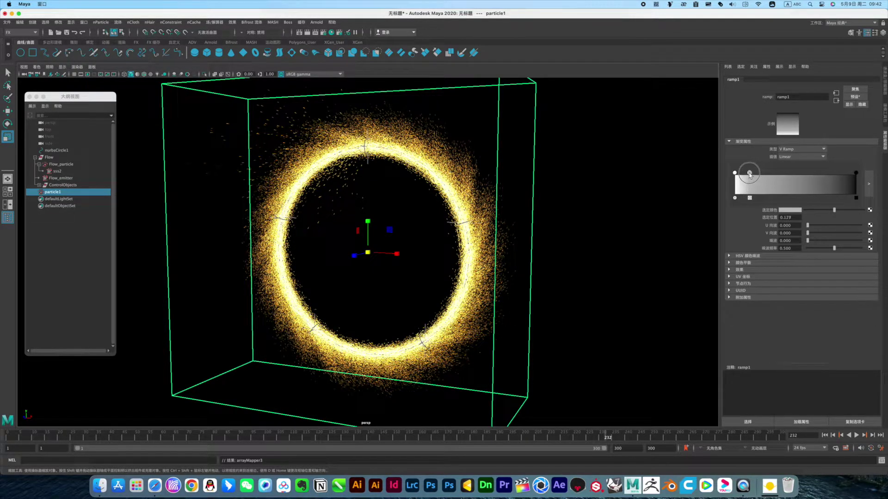
left_click_drag(856, 173, 835, 174)
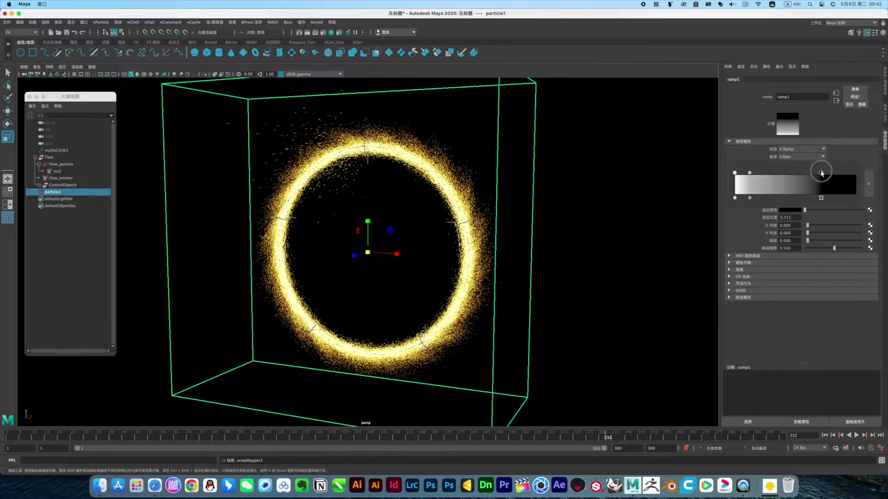
left_click_drag(835, 175, 886, 188)
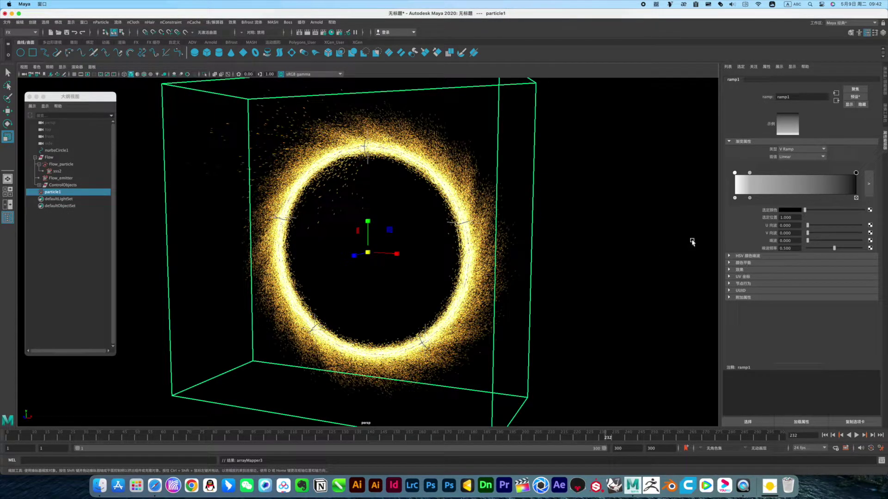
left_click(581, 272)
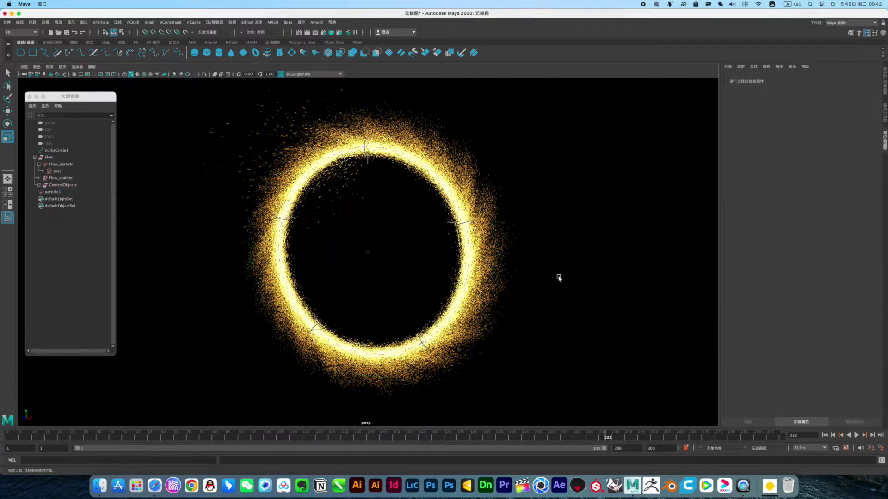
Orbit closer to the particle ring and cycle the viewport background with Alt+B
mouse_move(560, 288)
left_mouse_down("alt")
mouse_move(517, 304)
mouse_move(549, 283)
mouse_move(487, 294)
mouse_move(557, 296)
left_mouse_up("alt")
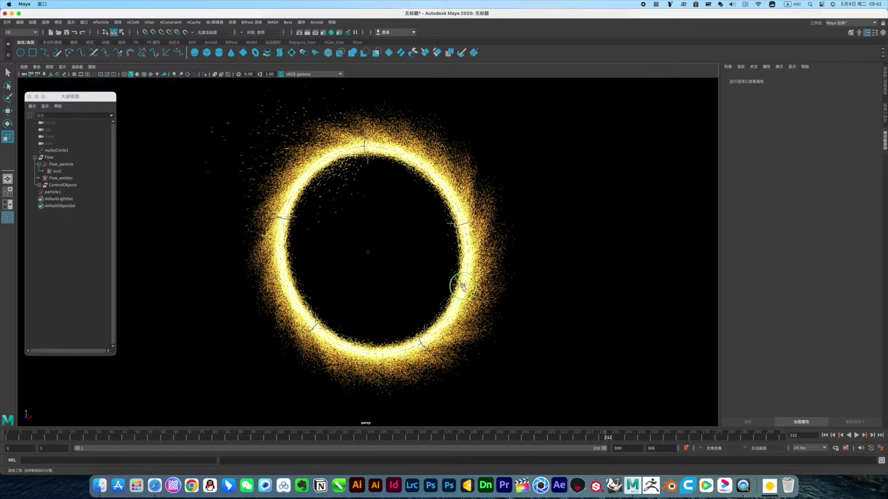
right_click_drag(491, 260, 565, 290, "alt")
mouse_move(565, 291)
left_mouse_down("alt")
mouse_move(519, 301)
mouse_move(529, 303)
left_mouse_up("alt")
key("alt+b")
key("alt+b")
key("alt+b")
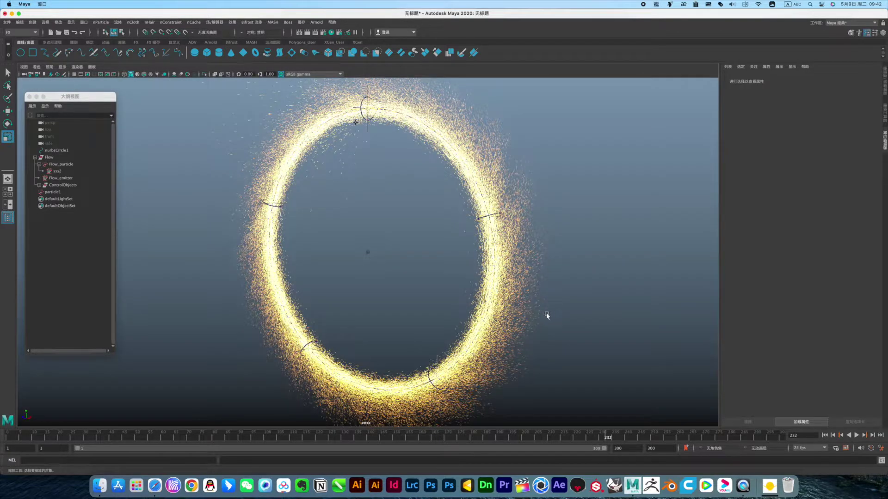
mouse_move(548, 316)
left_mouse_down("alt")
mouse_move(578, 309)
mouse_move(539, 307)
mouse_move(534, 298)
mouse_move(539, 307)
left_mouse_up("alt")
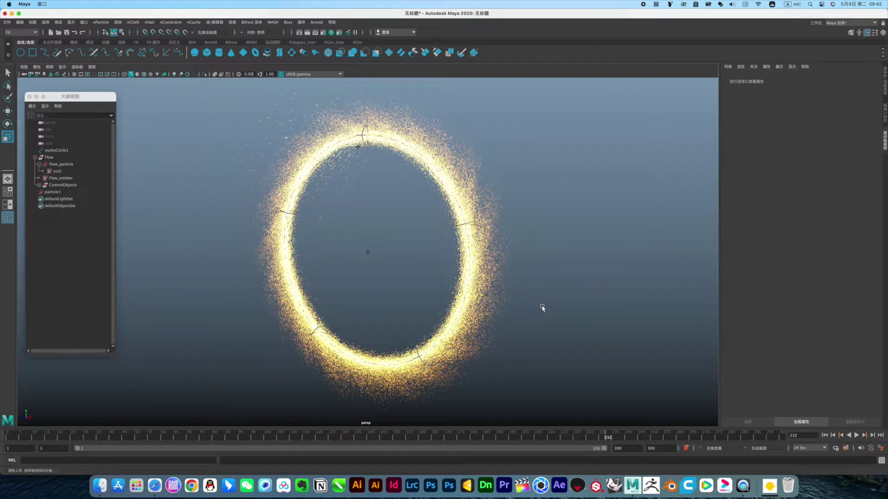
Show only dynamics in the viewport, hiding manipulators, HUD and selection highlighting
left_click(63, 68)
left_click(90, 72)
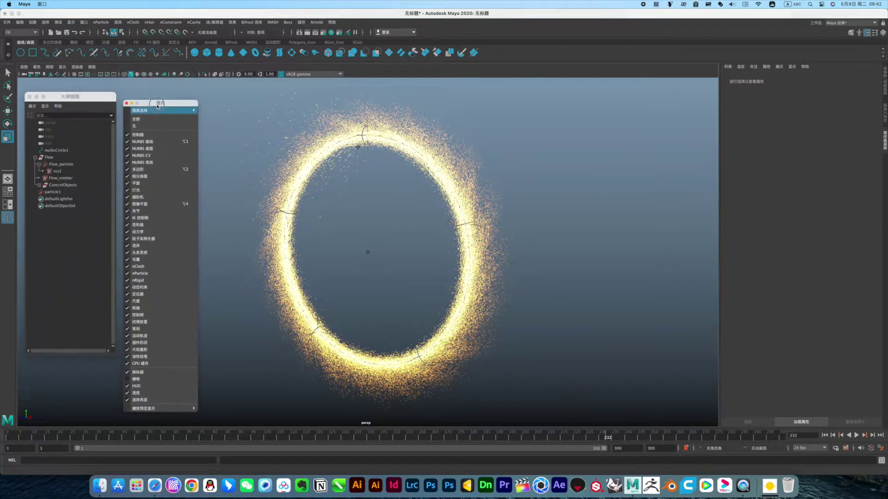
left_click(135, 124)
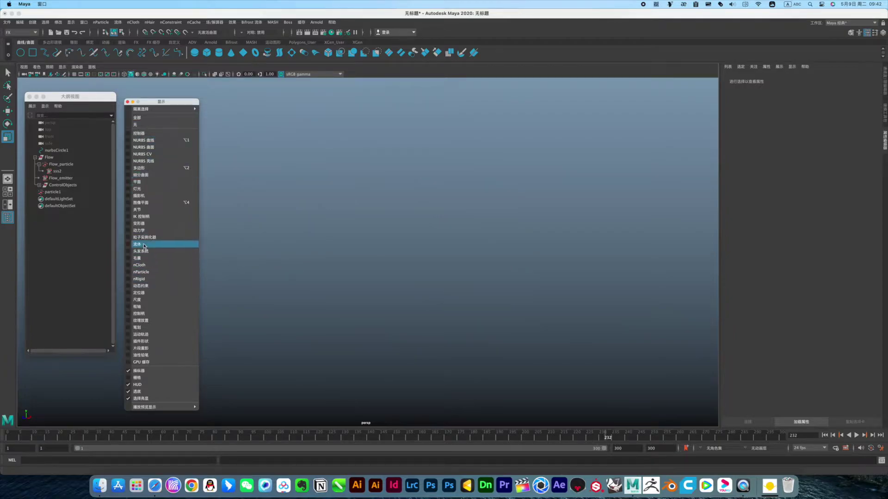
left_click(136, 230)
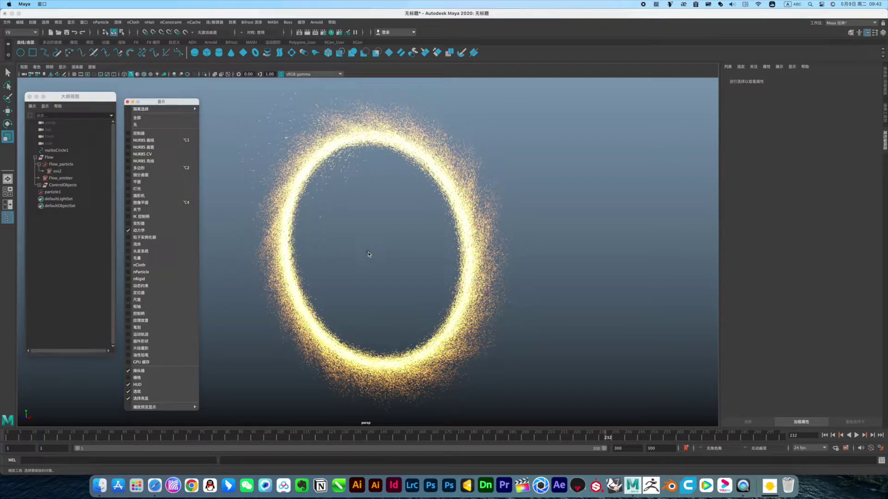
left_click(137, 371)
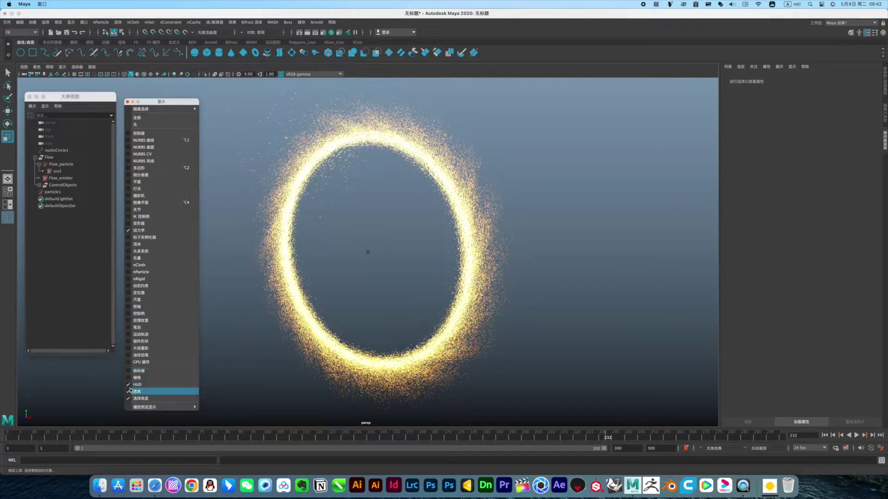
left_click(134, 392)
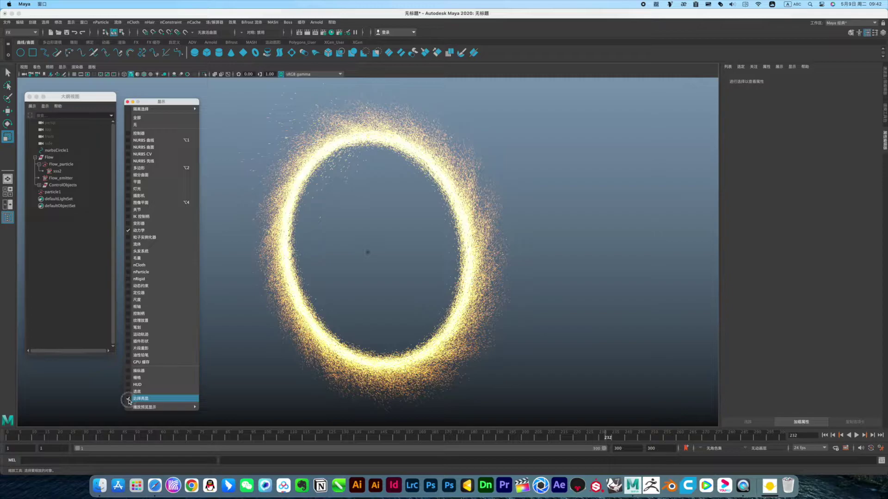
Hide the sss2 emitter and close the floating Show menu
left_click(369, 253)
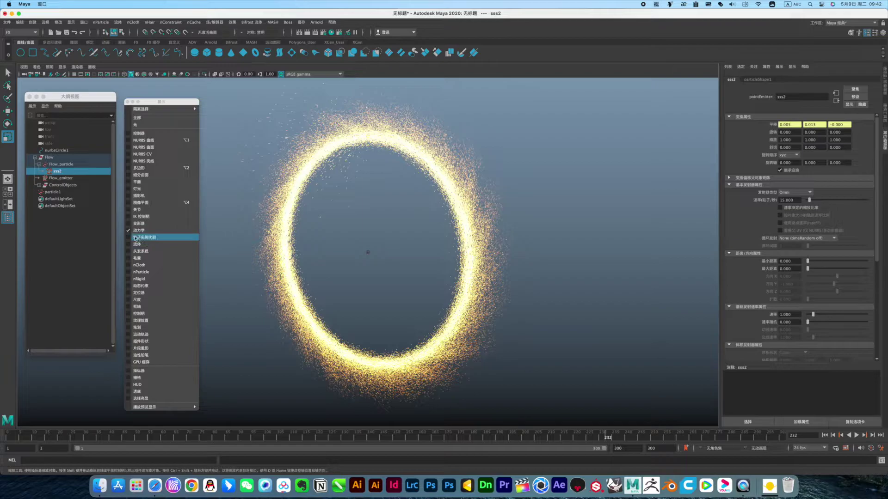
left_click(59, 172)
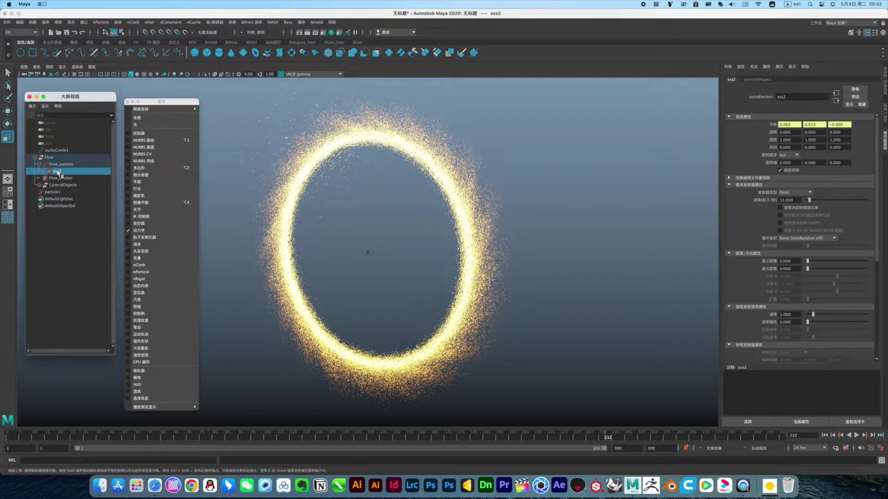
key("h")
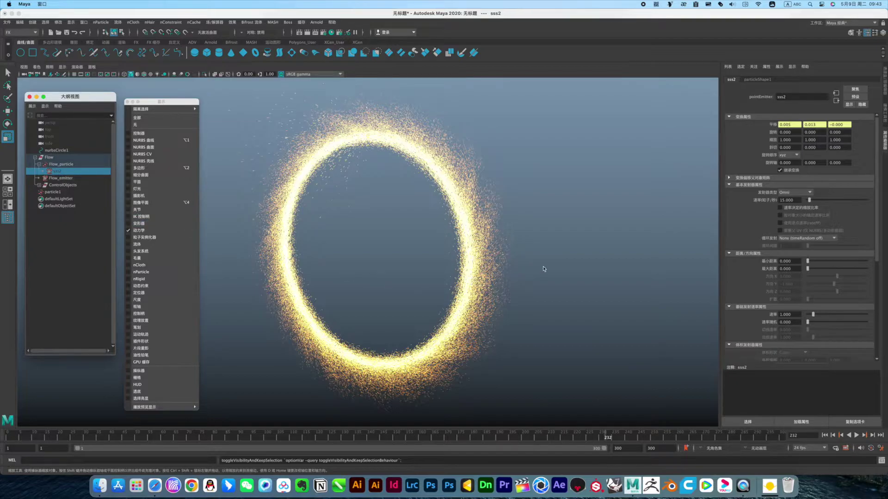
left_click(550, 268)
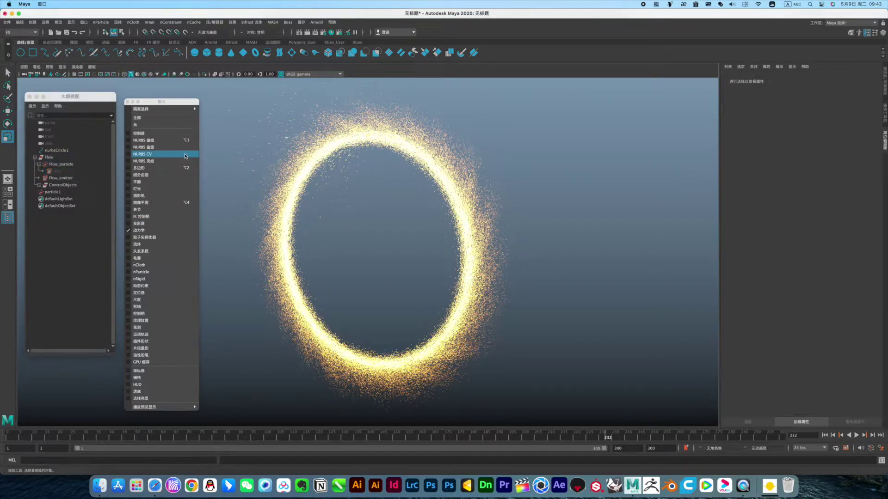
left_click(128, 101)
Switch the viewport background to black and frame the glowing ring closer
scroll(421, 282, "up", 1)
scroll(423, 278, "up", 1)
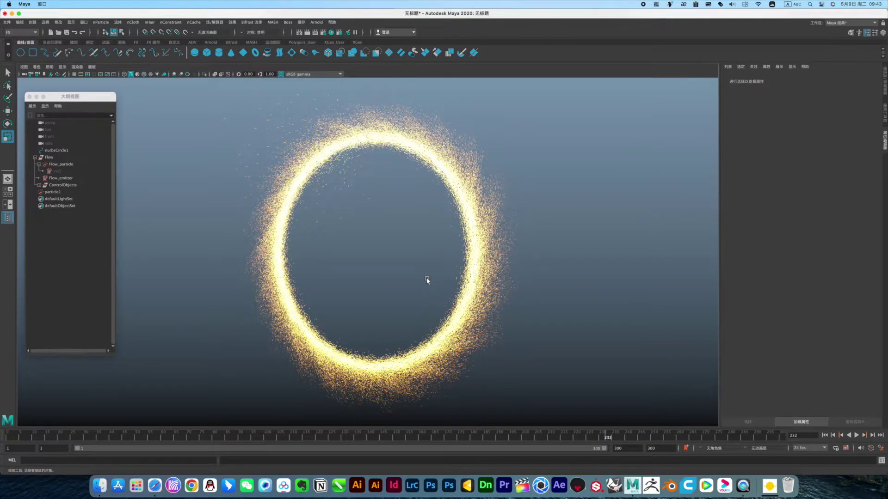
key("alt+b")
right_click_drag(405, 268, 483, 279, "alt")
mouse_move(483, 279)
left_mouse_down("alt")
mouse_move(428, 271)
mouse_move(440, 298)
mouse_move(514, 289)
mouse_move(442, 271)
left_mouse_up("alt")
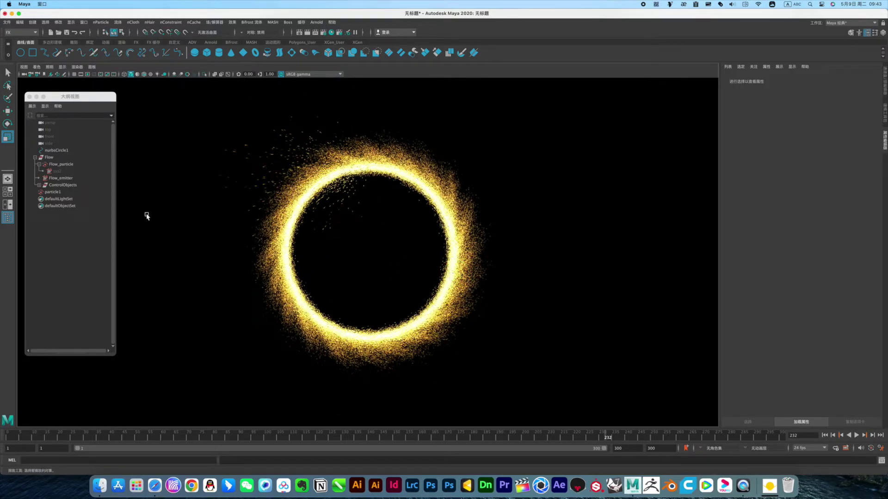
left_click(58, 192)
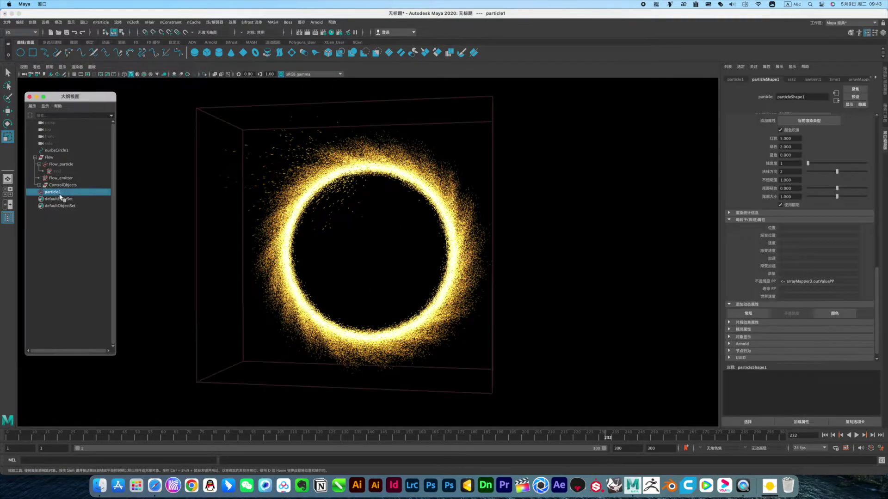
Create a Turbulence field on particle1 with Magnitude 15, producing aaa2
left_click(228, 23)
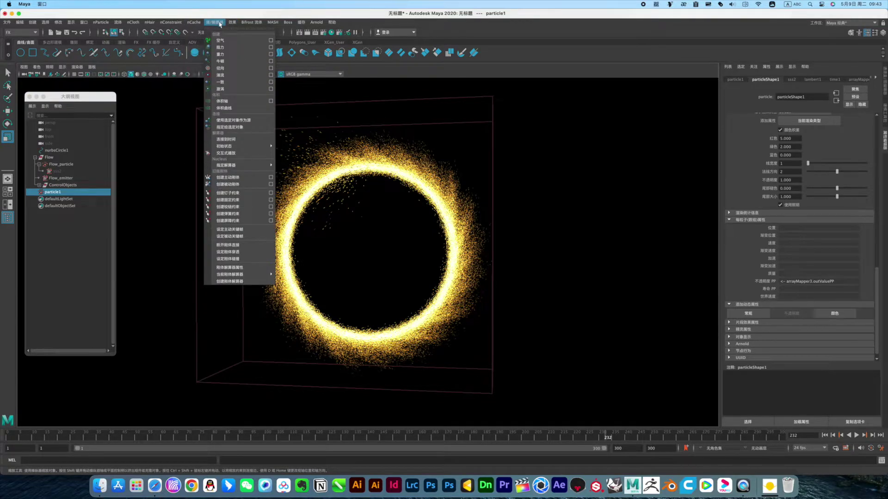
left_click(272, 77)
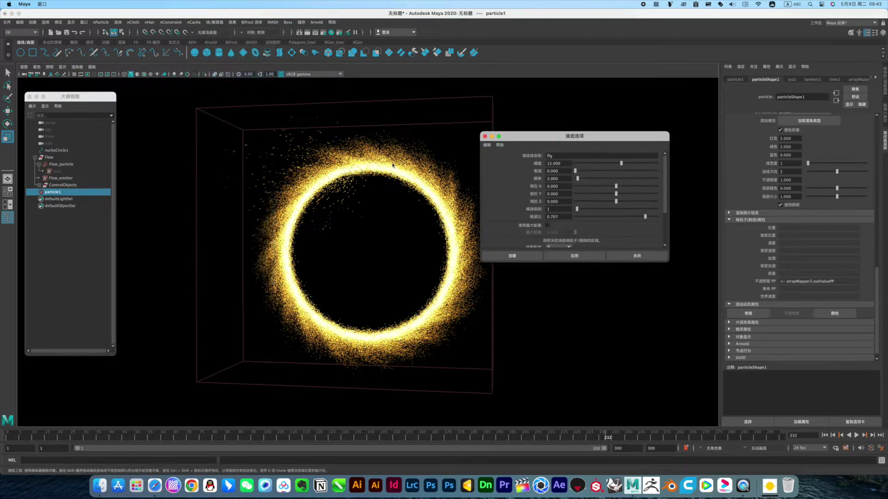
type("ai")
left_click(571, 163)
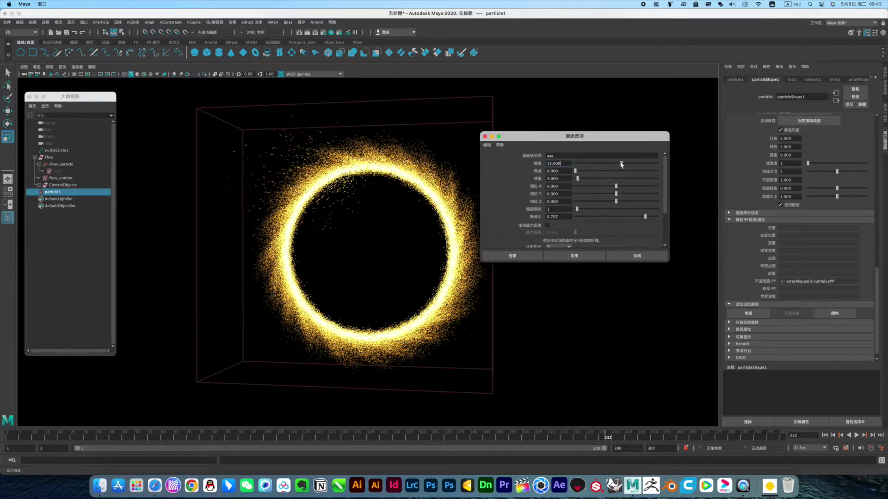
left_click_drag(622, 164, 624, 165)
type("15")
left_click(564, 209)
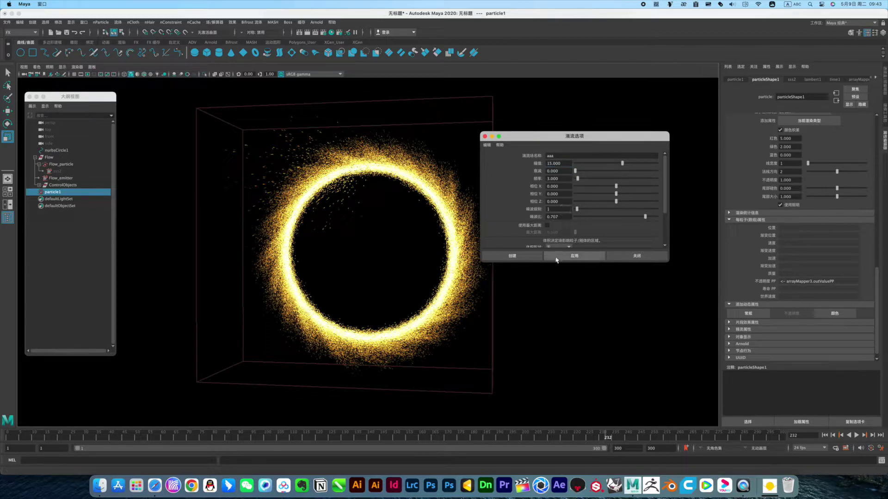
left_click(518, 256)
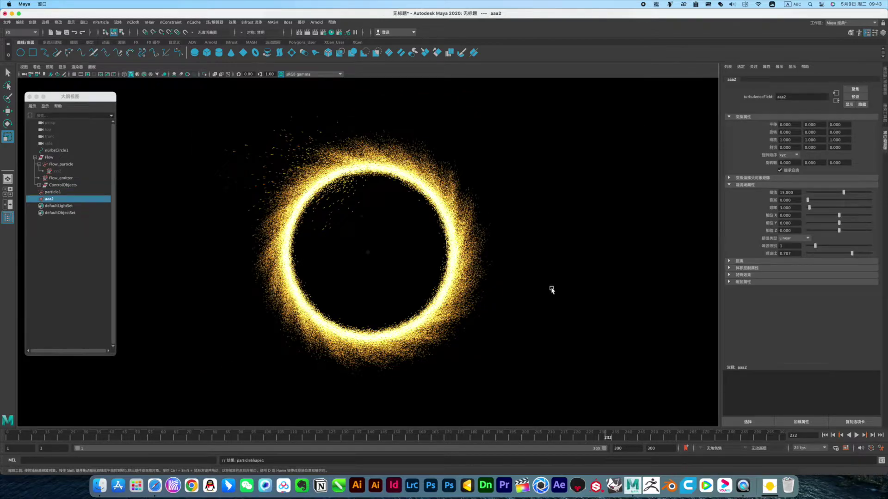
Replay the turbulent simulation and orbit around the ring to inspect it
left_click(825, 435)
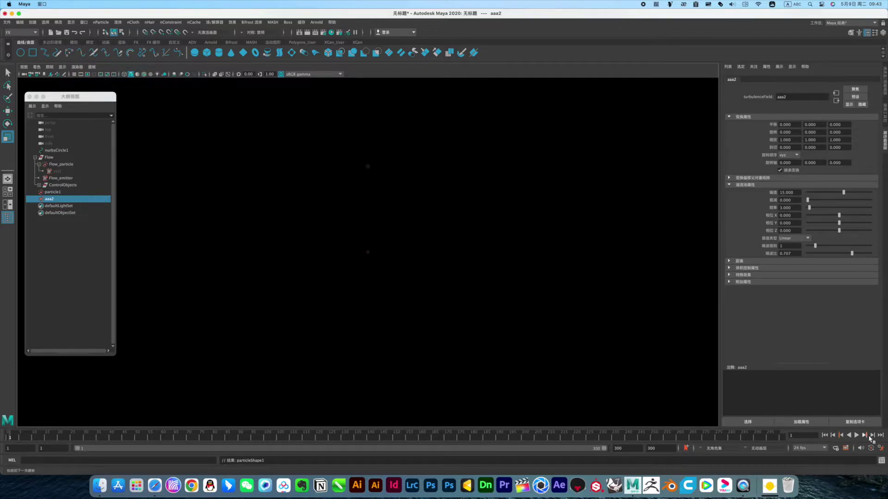
left_click(856, 435)
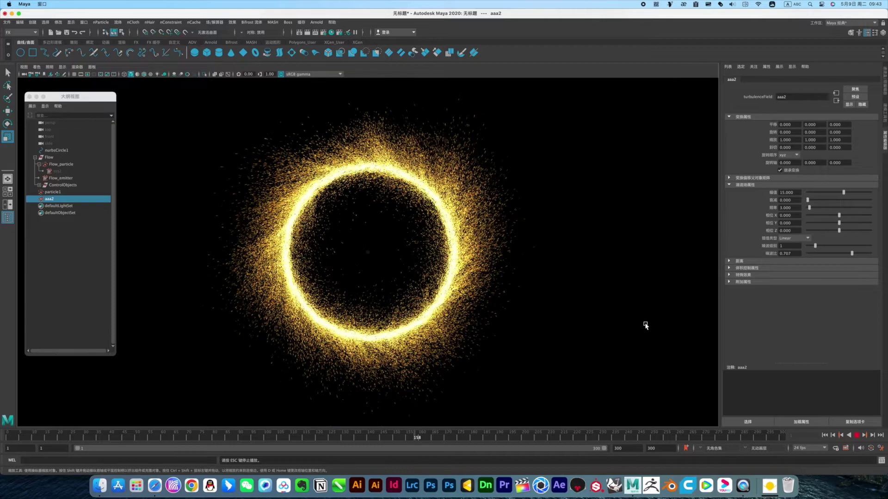
key("Escape")
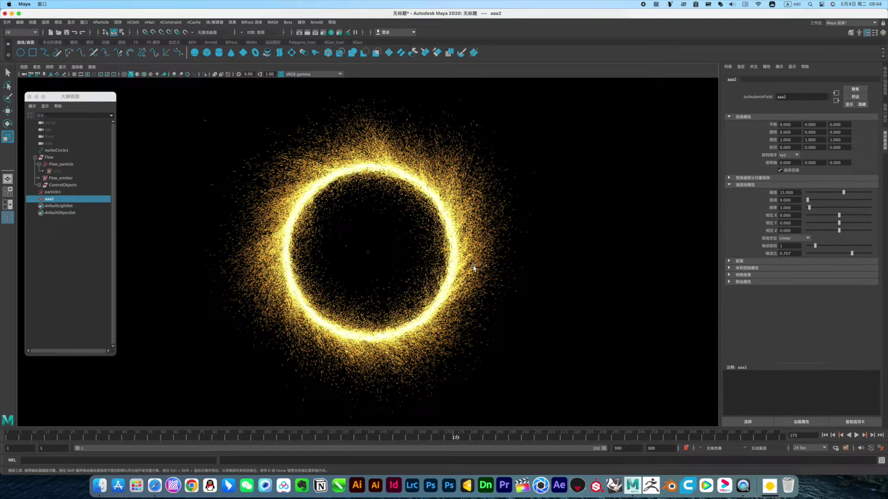
left_click_drag(487, 287, 432, 284, "alt")
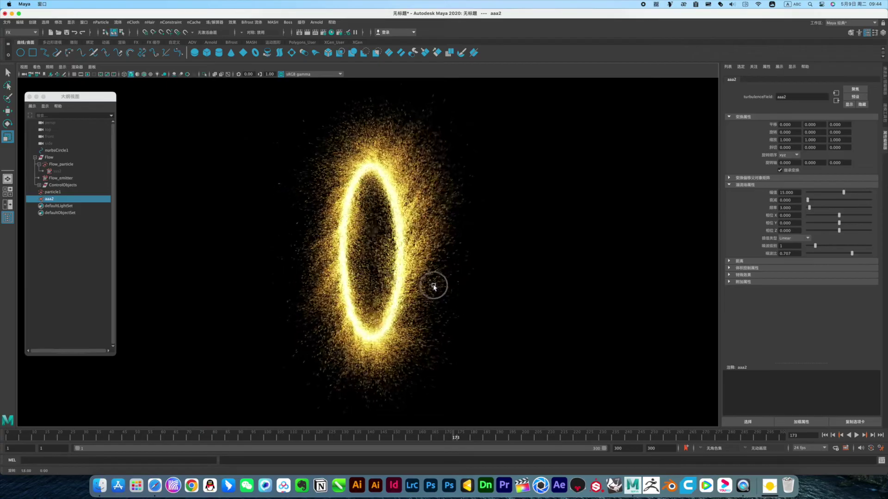
right_click_drag(432, 284, 521, 270, "alt")
mouse_move(521, 270)
left_mouse_down("alt")
mouse_move(468, 295)
mouse_move(547, 272)
left_mouse_up("alt")
right_click_drag(547, 273, 519, 269, "alt")
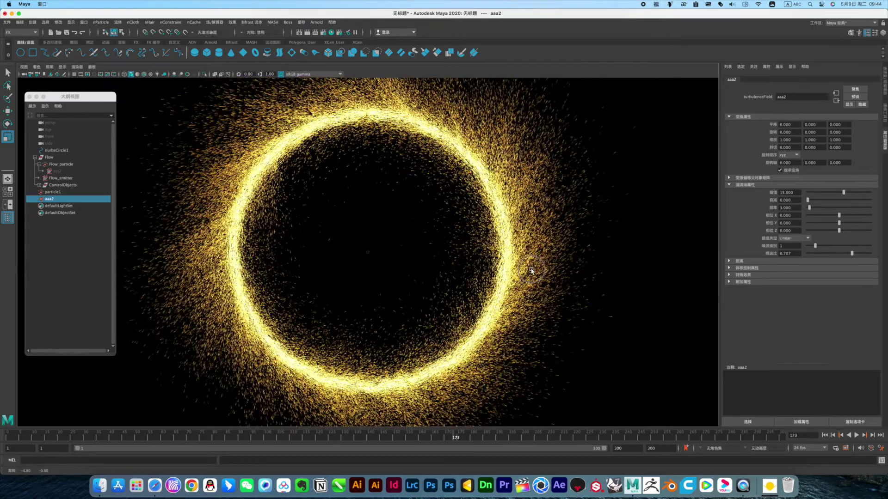
Set aaa2's Magnitude to 12, replay the ring, and select Flow_particle
left_click(797, 193)
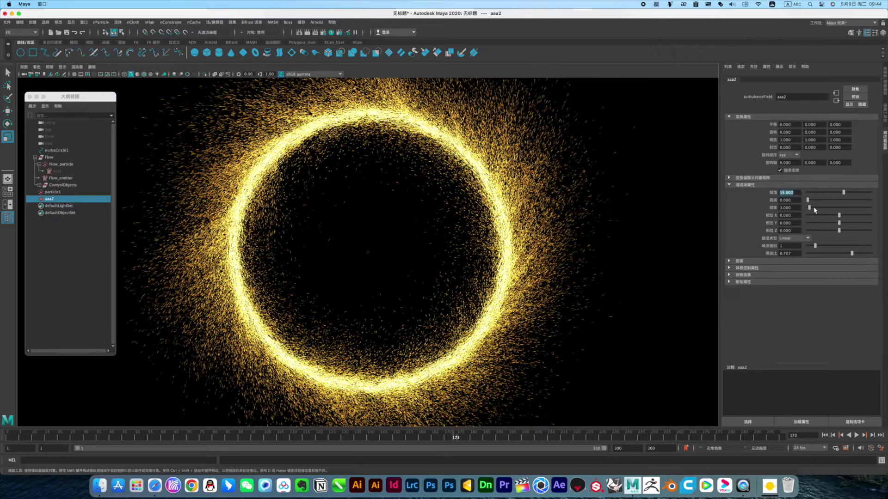
type("12")
left_click(795, 201)
left_click(856, 435)
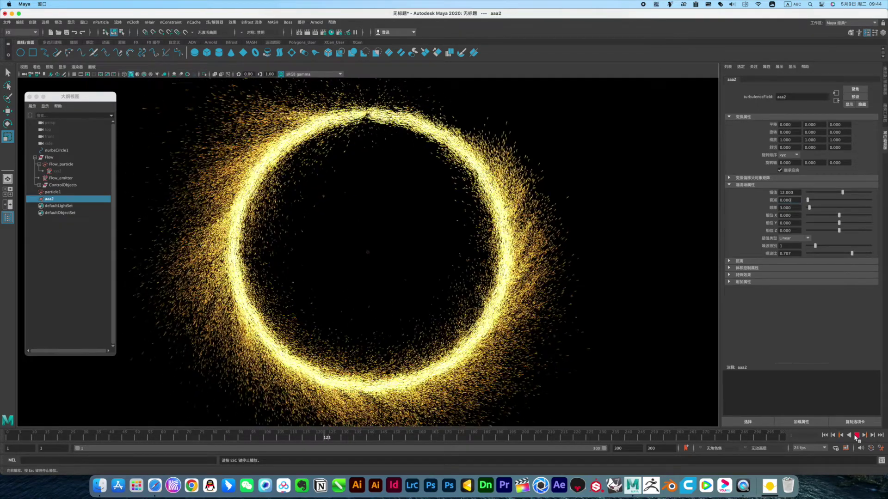
left_click(856, 435)
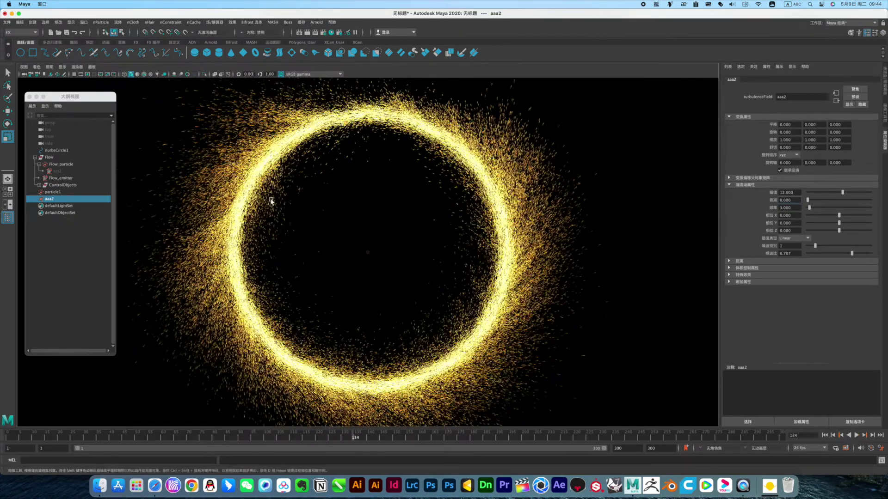
left_click(63, 164)
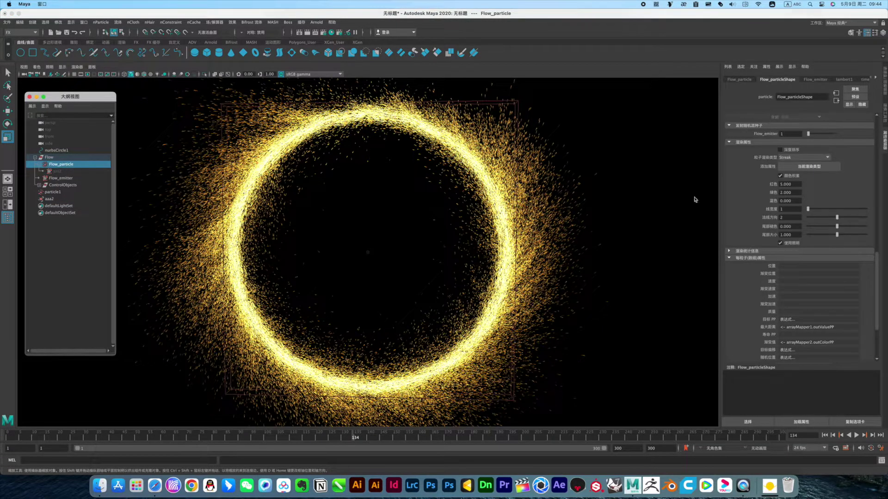
scroll(754, 209, "up", 5)
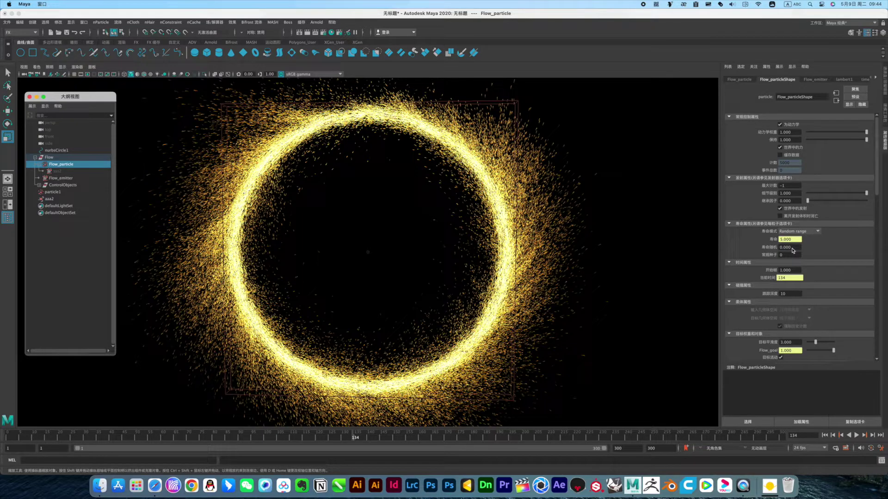
left_click(59, 178)
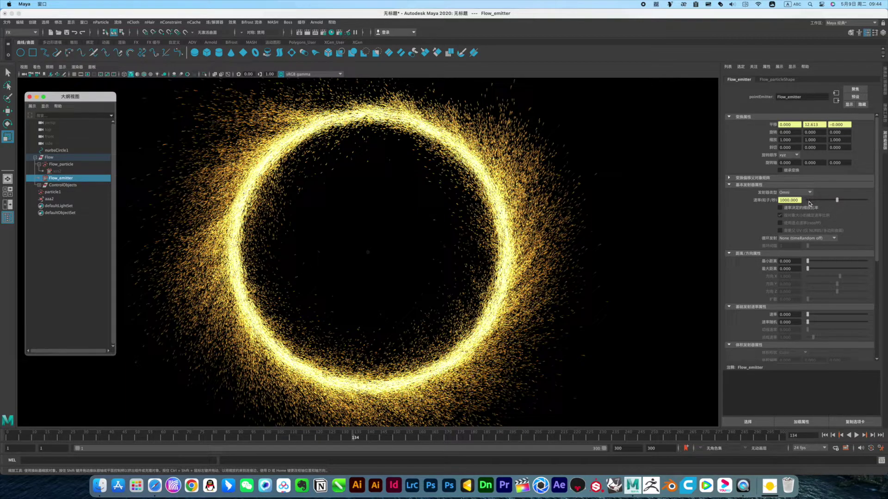
scroll(793, 246, "down", 3)
scroll(789, 245, "down", 3)
scroll(782, 245, "down", 3)
scroll(782, 244, "up", 3)
scroll(782, 245, "up", 2)
mouse_move(641, 300)
left_mouse_down("alt")
mouse_move(485, 286)
mouse_move(571, 293)
left_mouse_up("alt")
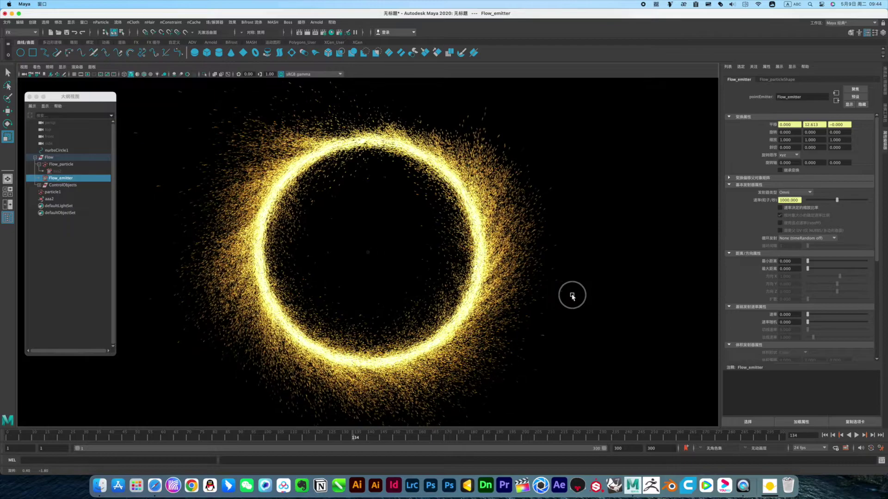
left_click(52, 199)
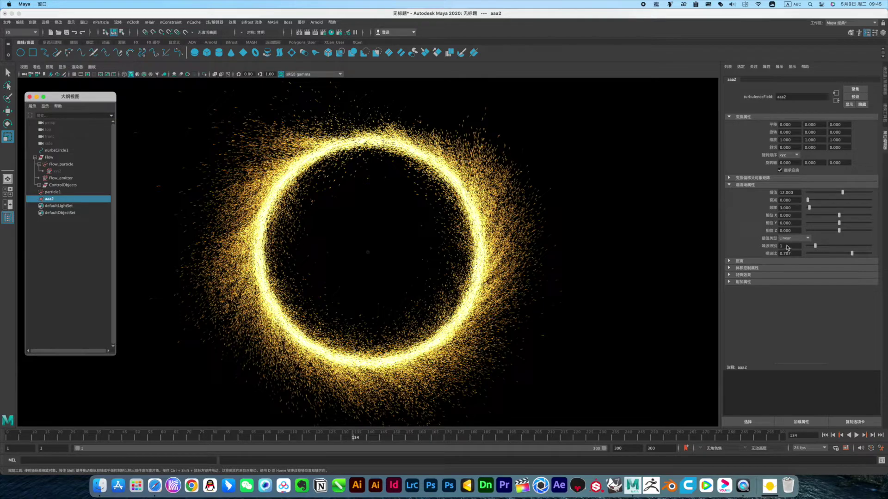
Move the dark end of particle1's opacity ramp to position 0.84
left_click(55, 192)
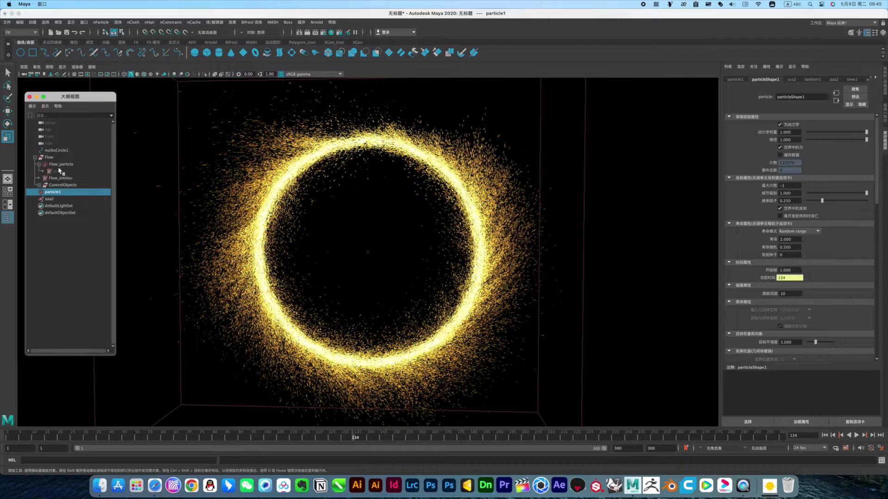
scroll(826, 300, "down", 5)
scroll(818, 298, "down", 5)
scroll(810, 296, "down", 5)
scroll(802, 295, "down", 3)
right_click(794, 278)
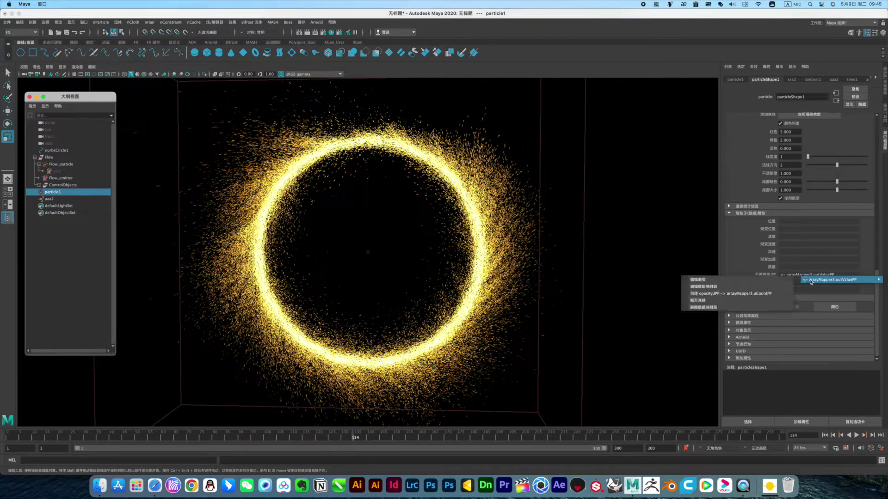
left_click(699, 283)
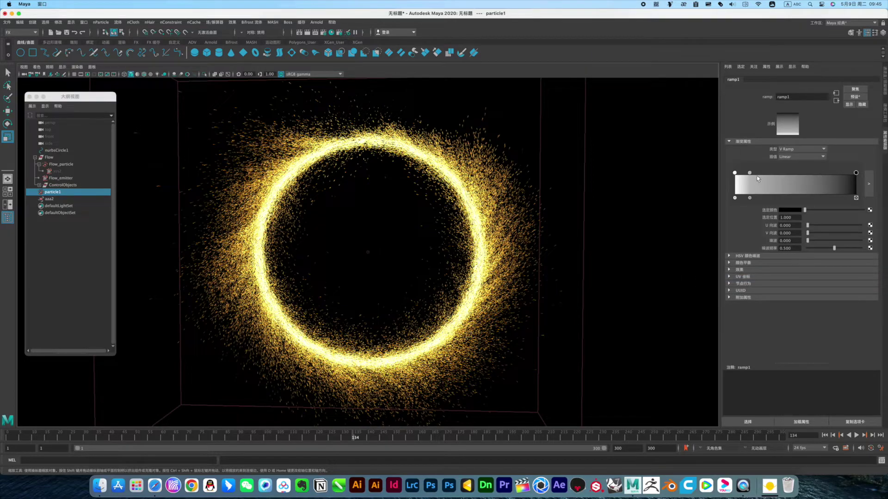
left_click_drag(856, 173, 837, 174)
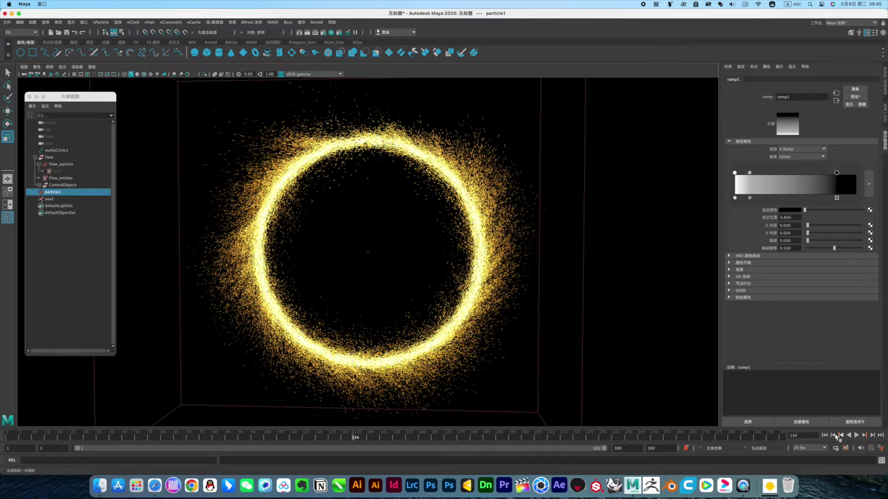
Replay to frame 199 and tumble the camera for a face-on view of the frayed ring
left_click(824, 435)
left_click(857, 435)
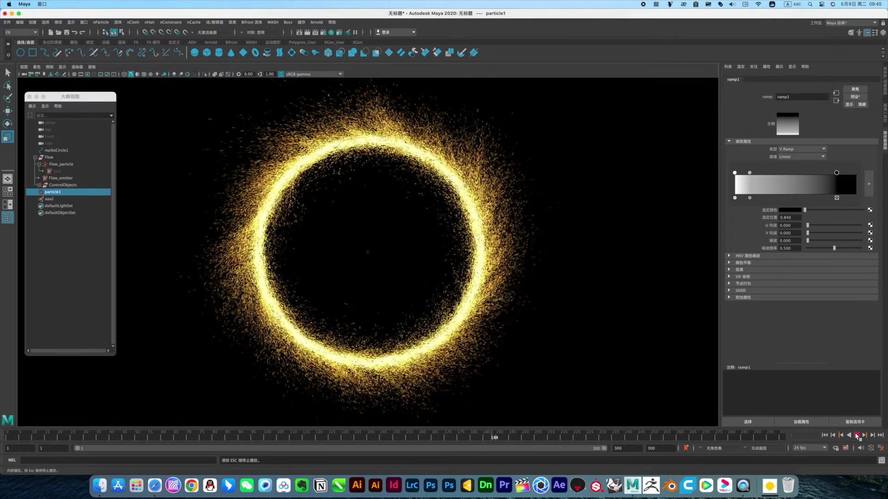
left_click(857, 435)
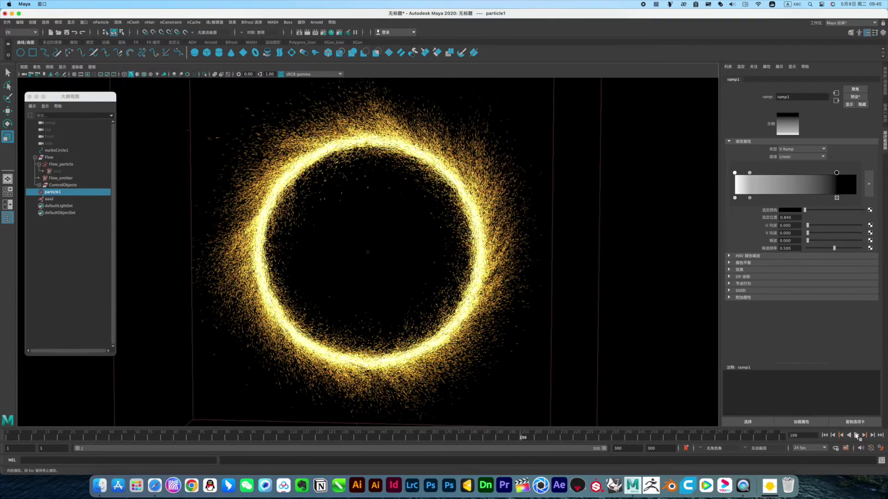
mouse_move(559, 317)
left_mouse_down("alt")
mouse_move(440, 327)
mouse_move(452, 333)
left_mouse_up("alt")
left_click(619, 313)
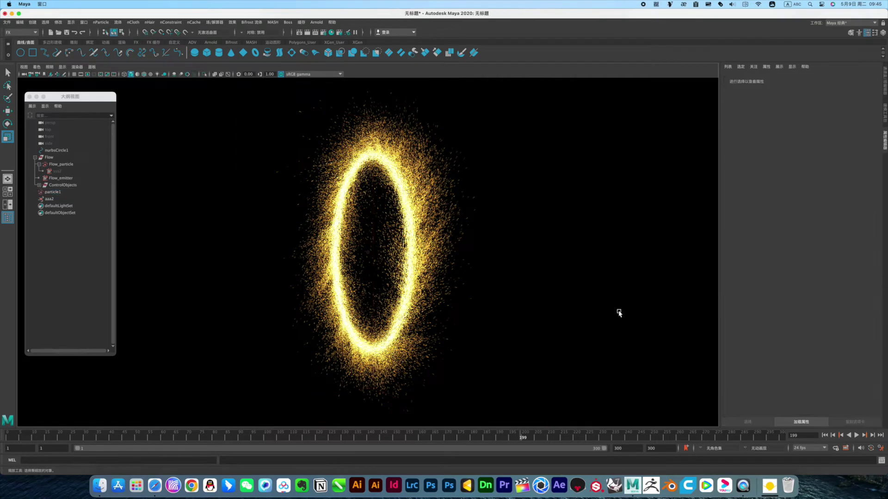
mouse_move(394, 242)
right_mouse_down("alt")
mouse_move(581, 277)
mouse_move(489, 280)
right_mouse_up("alt")
left_click_drag(489, 280, 563, 282, "alt")
left_click_drag(372, 280, 383, 278, "alt")
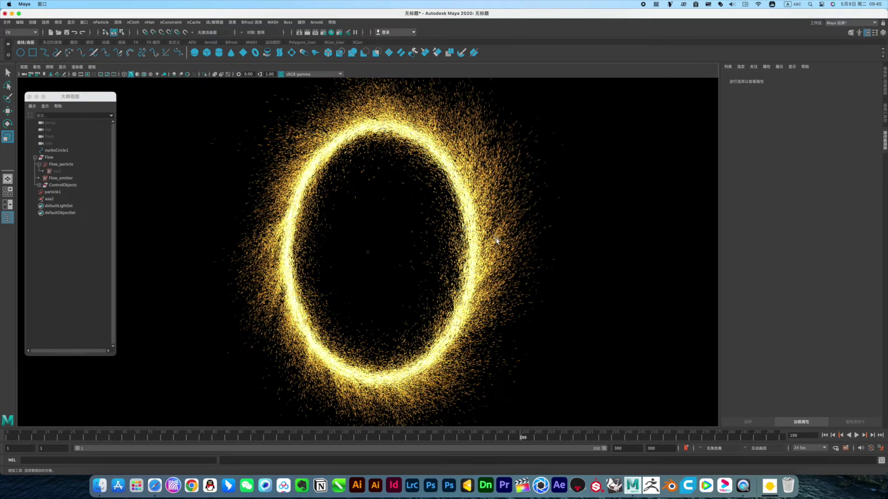